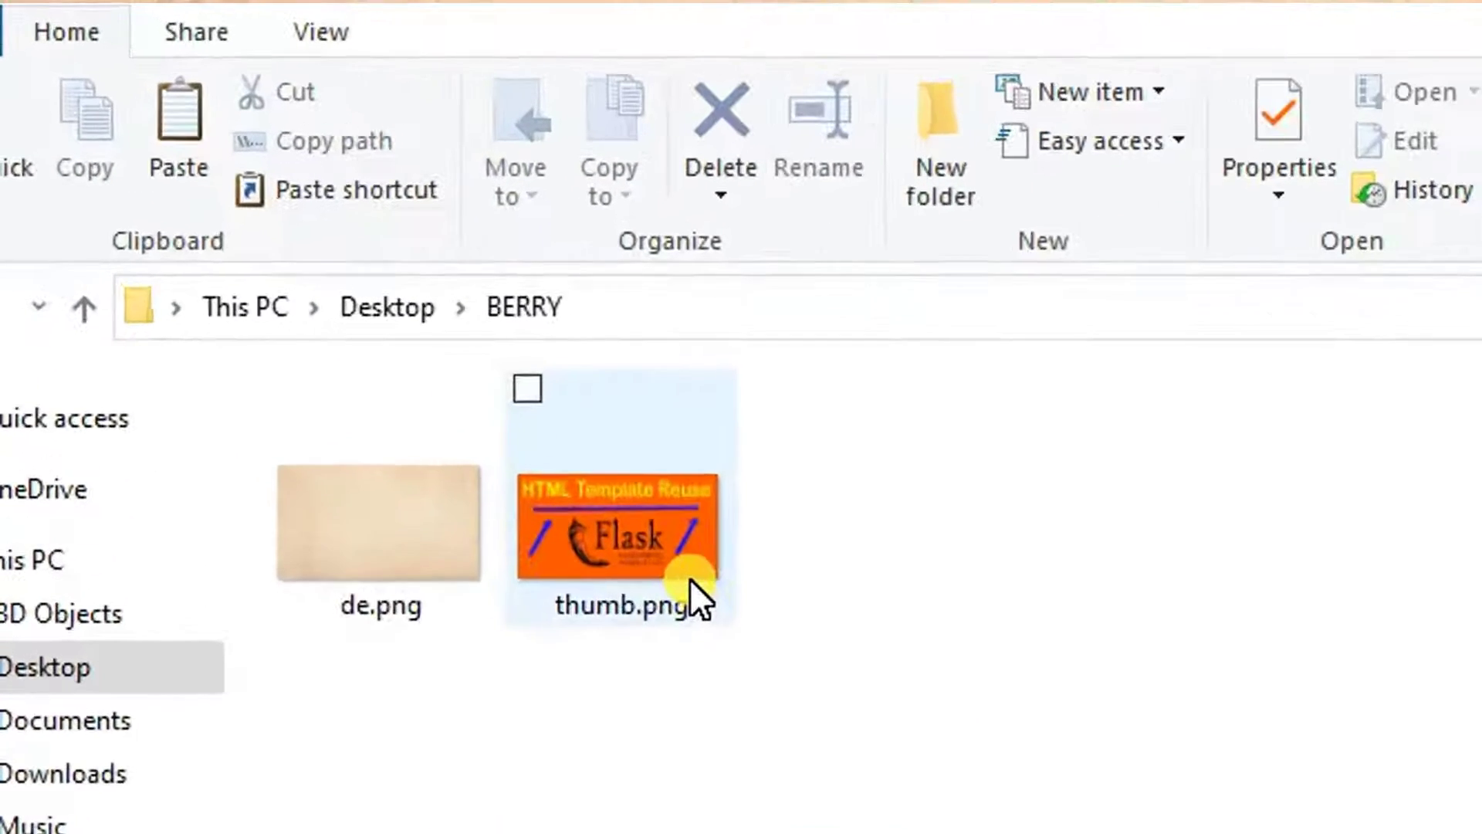
Select thumb.png, then de.png, then clear the file selection
left_click(689, 579)
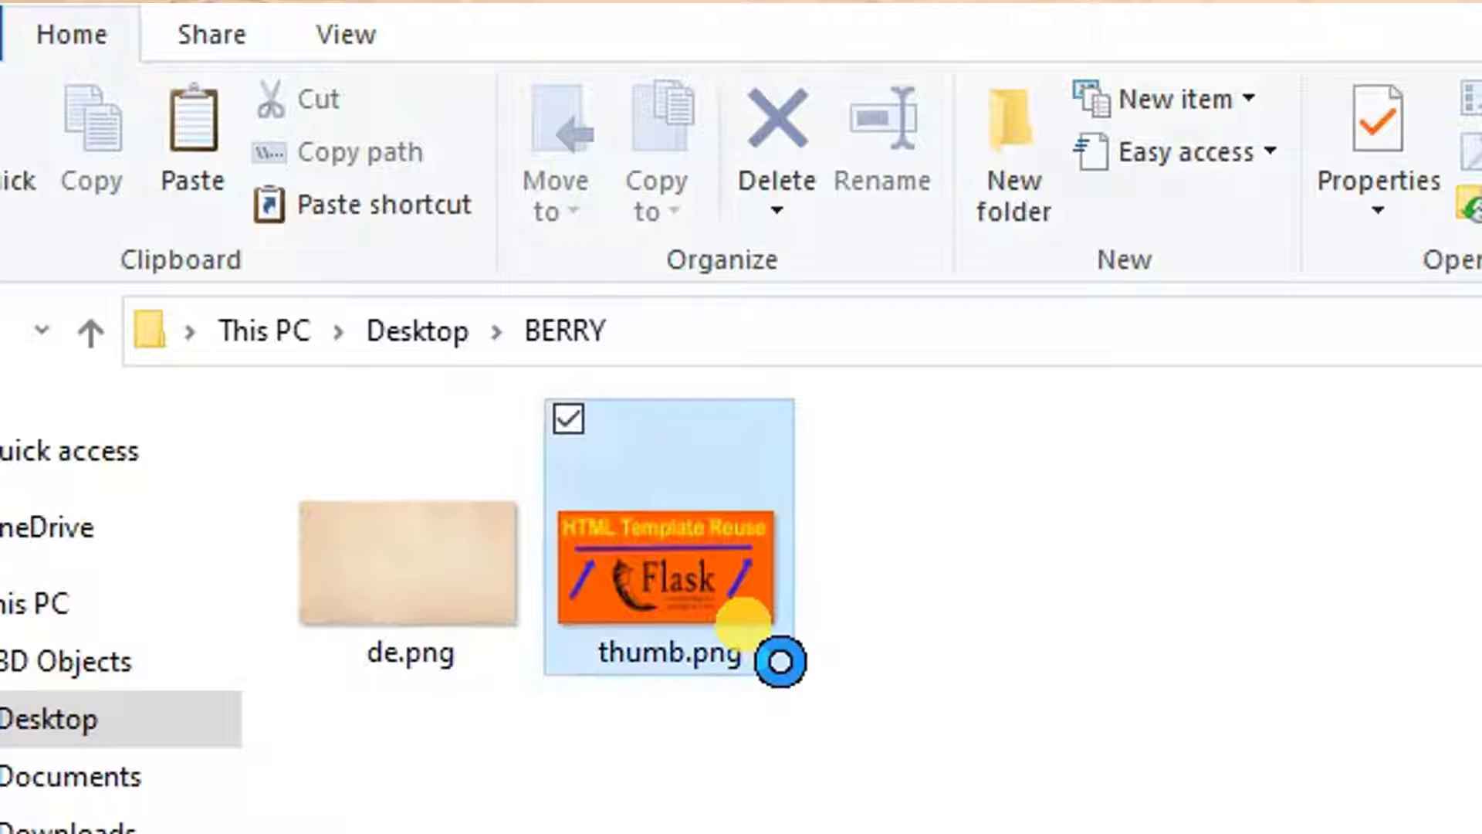
left_click(513, 614)
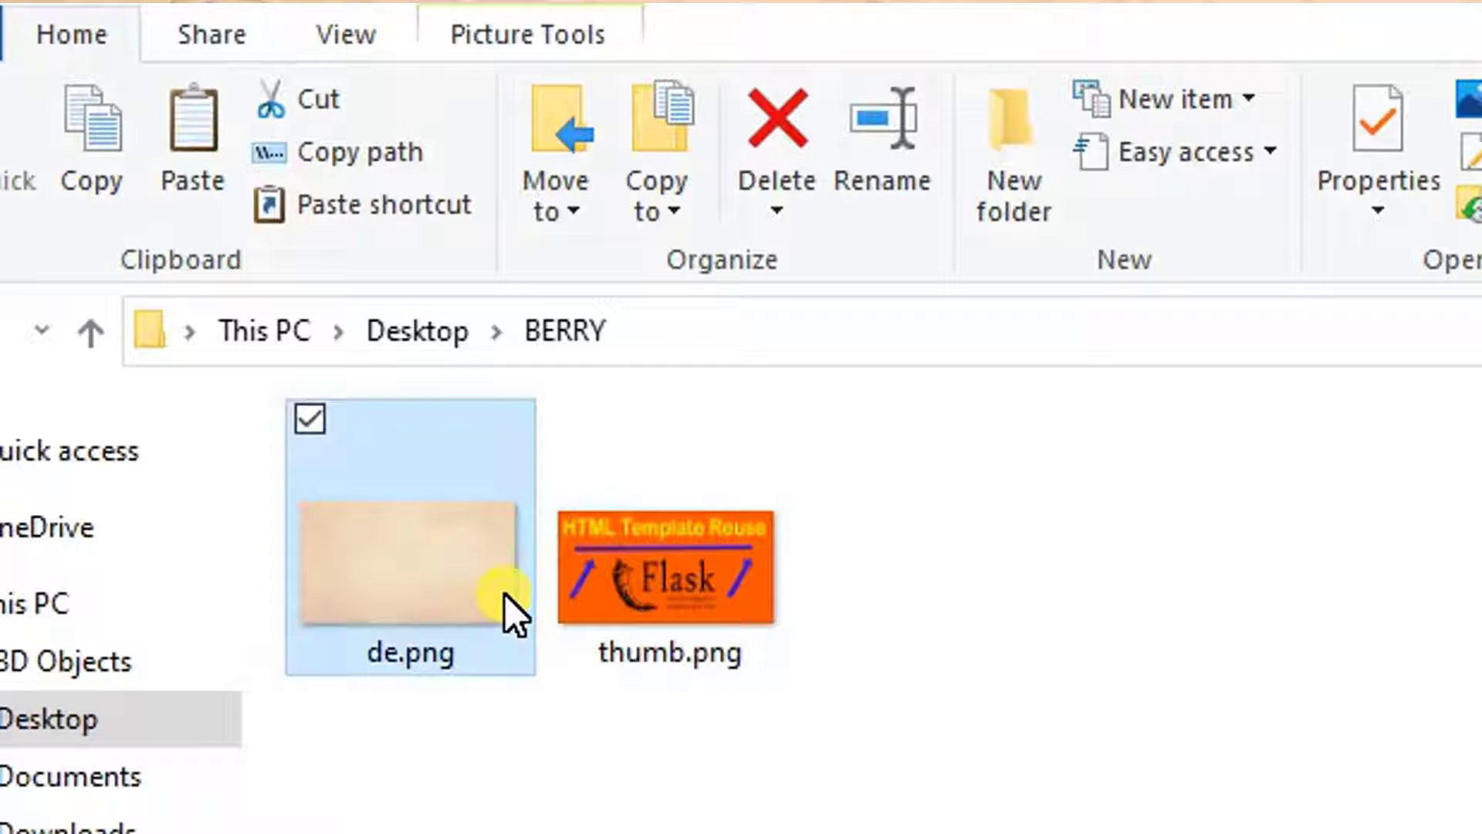
left_click(1198, 784)
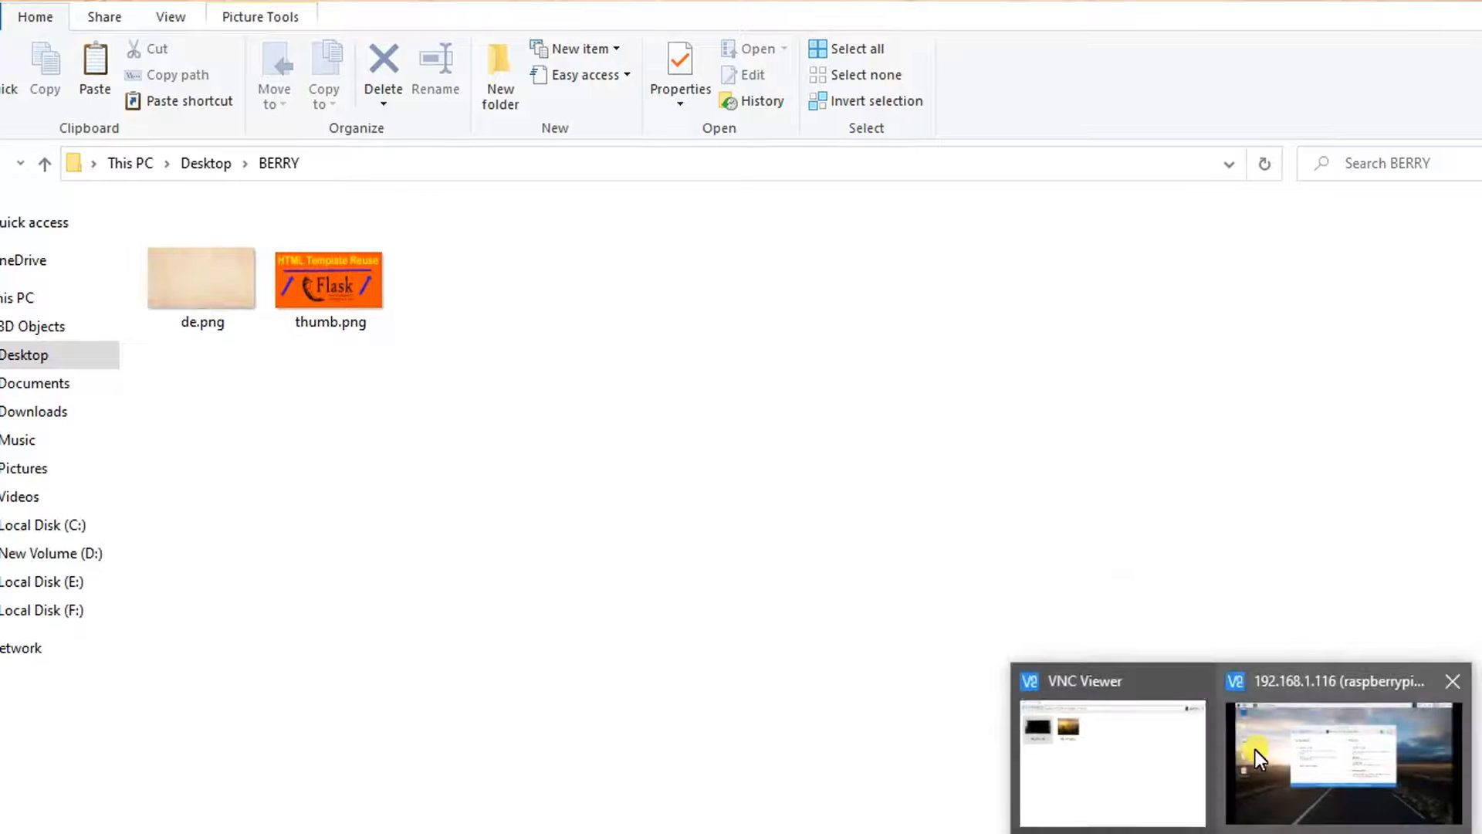
Open the Raspberry Pi's File Transfer window from the VNC Server menu
left_click(1257, 749)
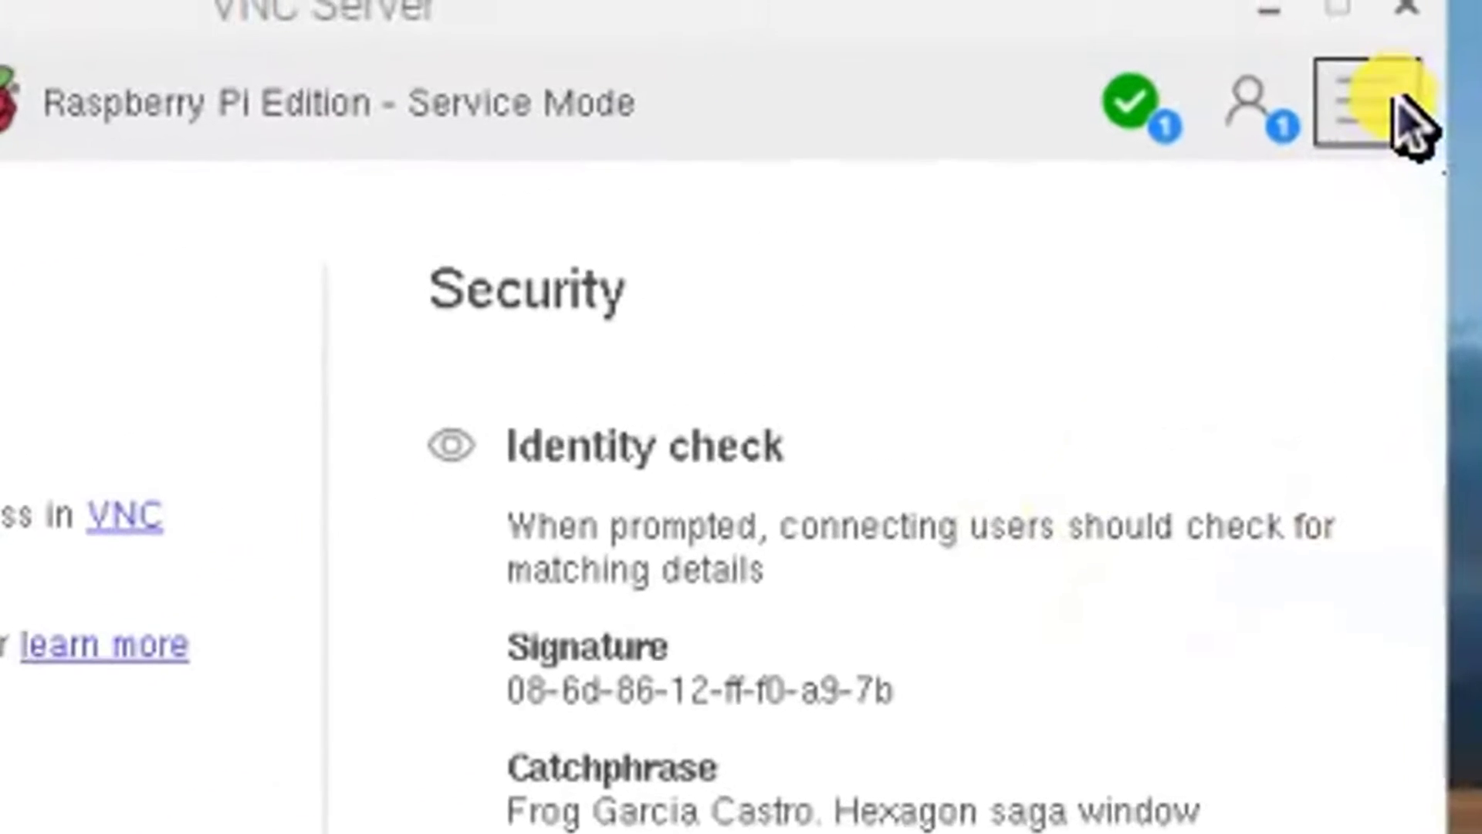
left_click(1370, 56)
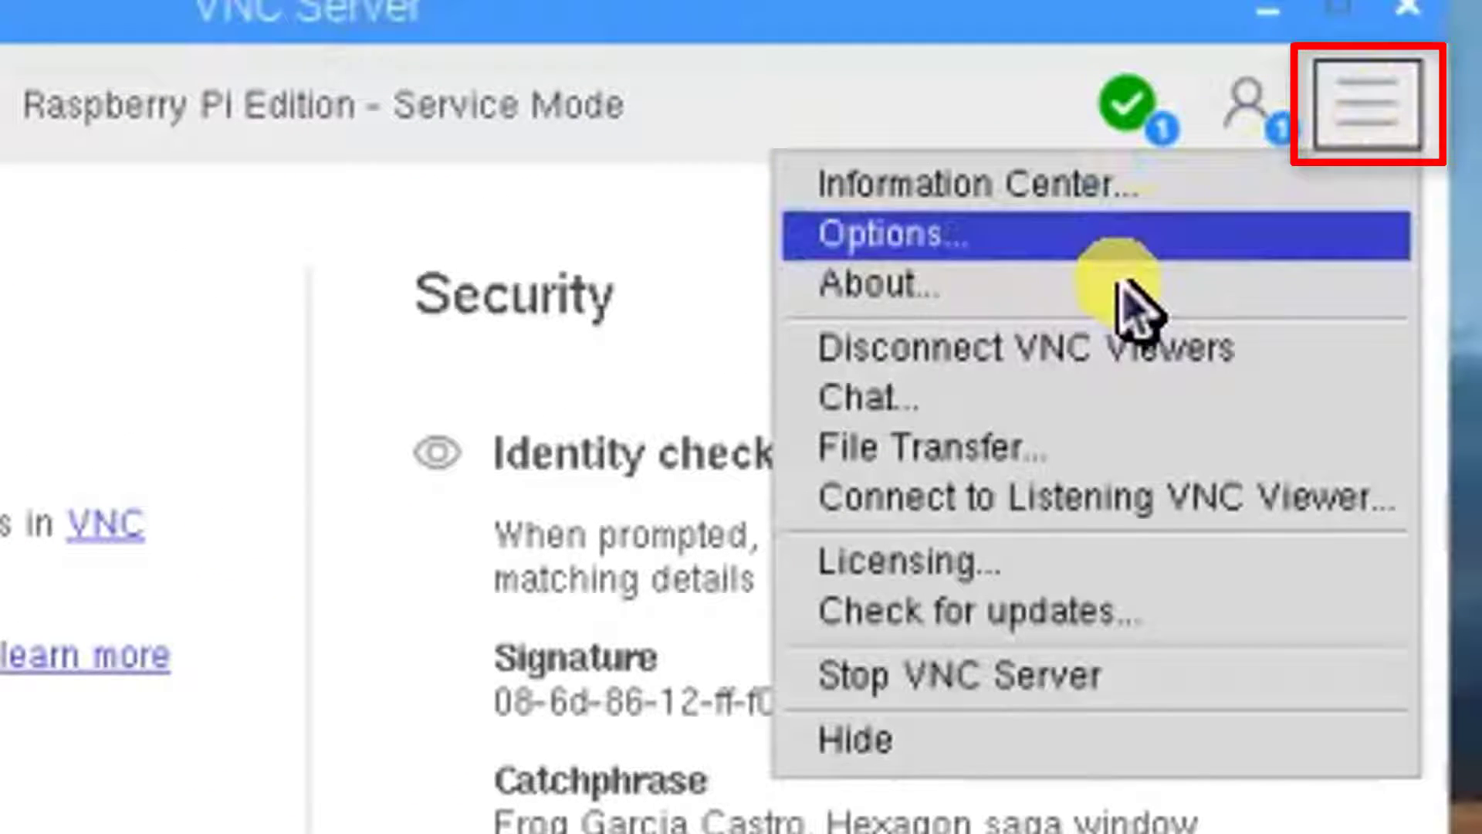
left_click(1075, 461)
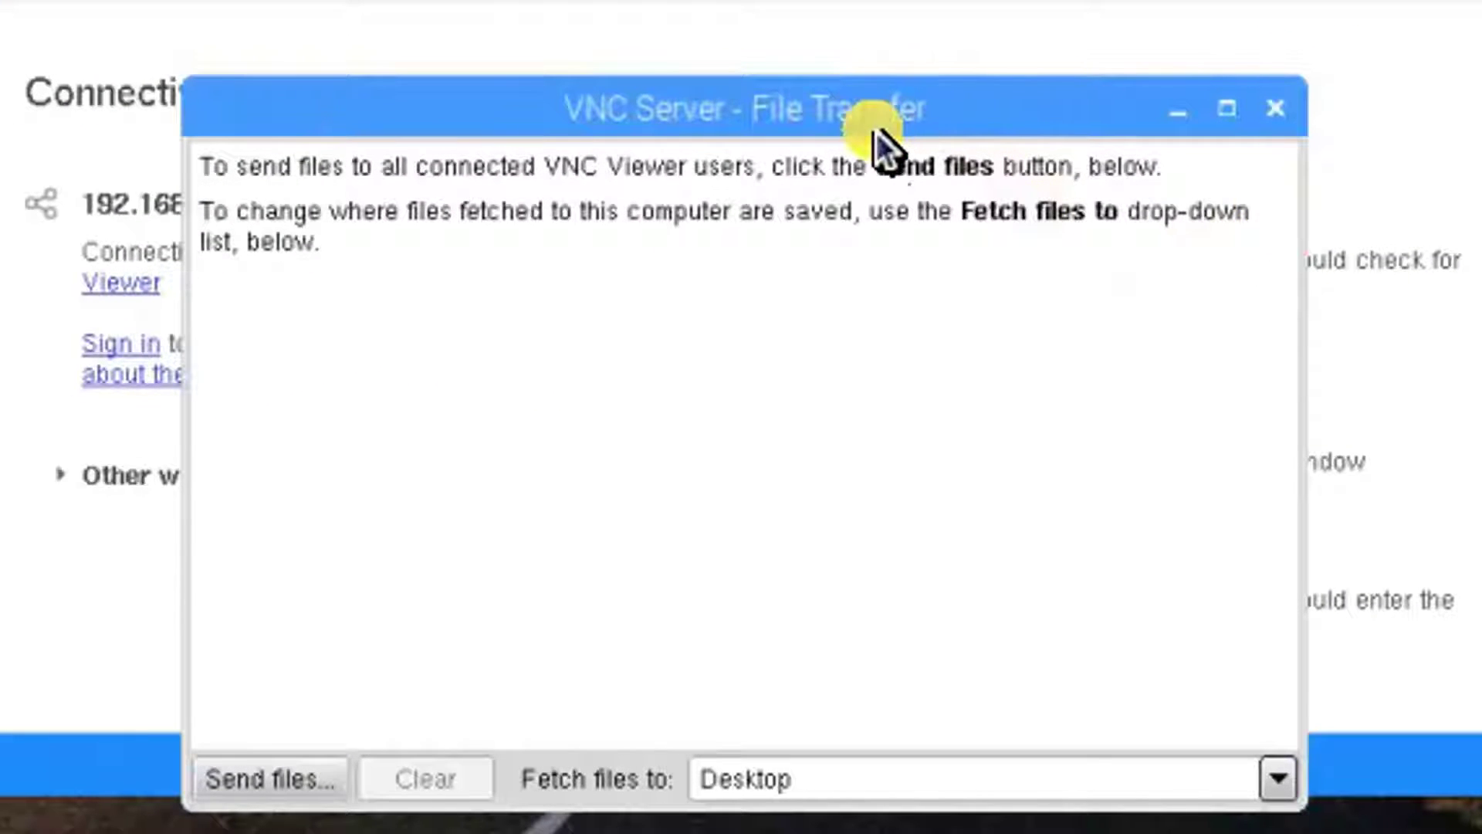
Move the transfer window up and send /home/pi/Desktop/ from the Pi to Windows
left_click_drag(877, 131, 875, 0)
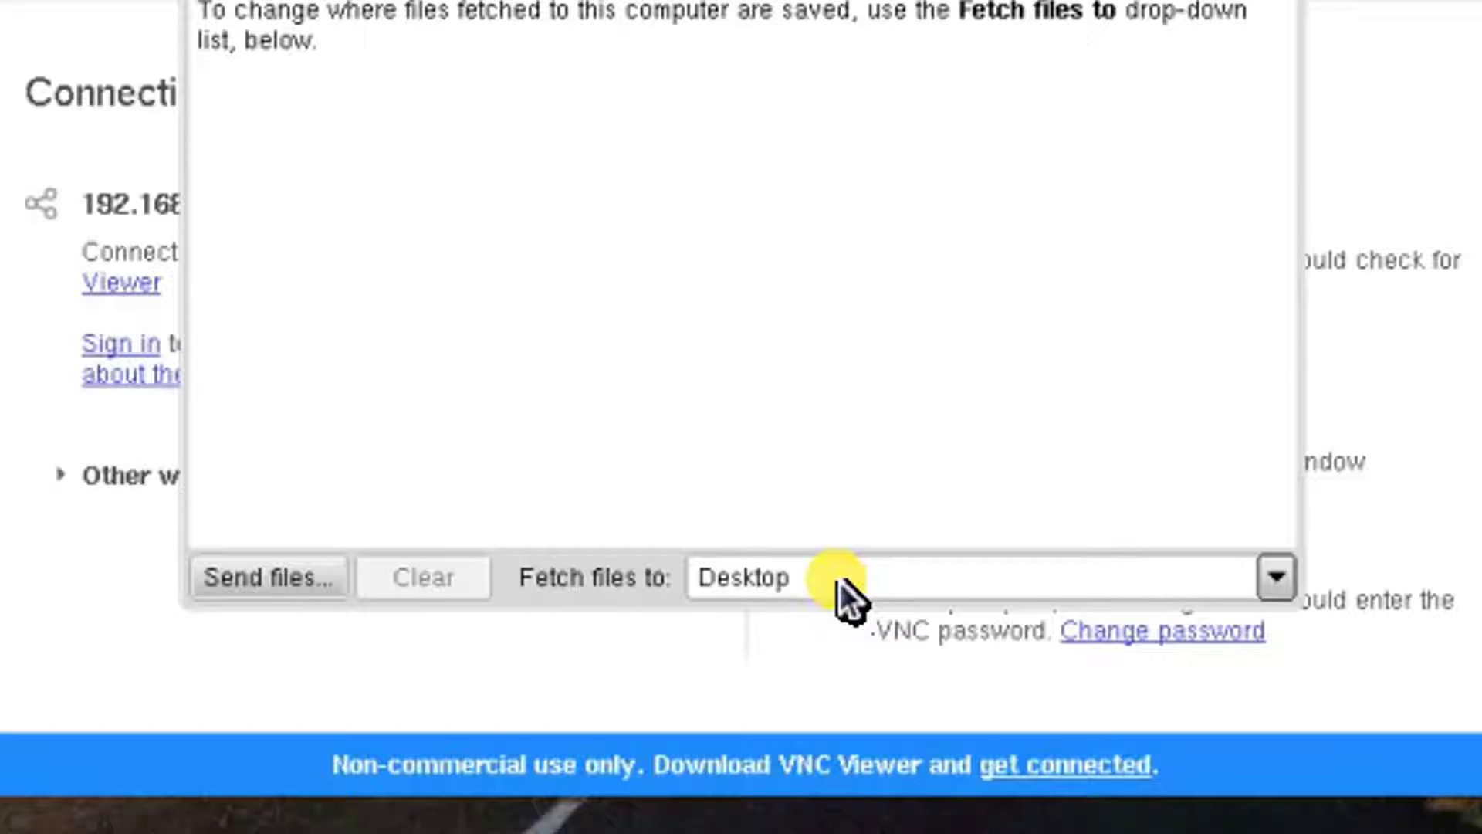
key("Tab")
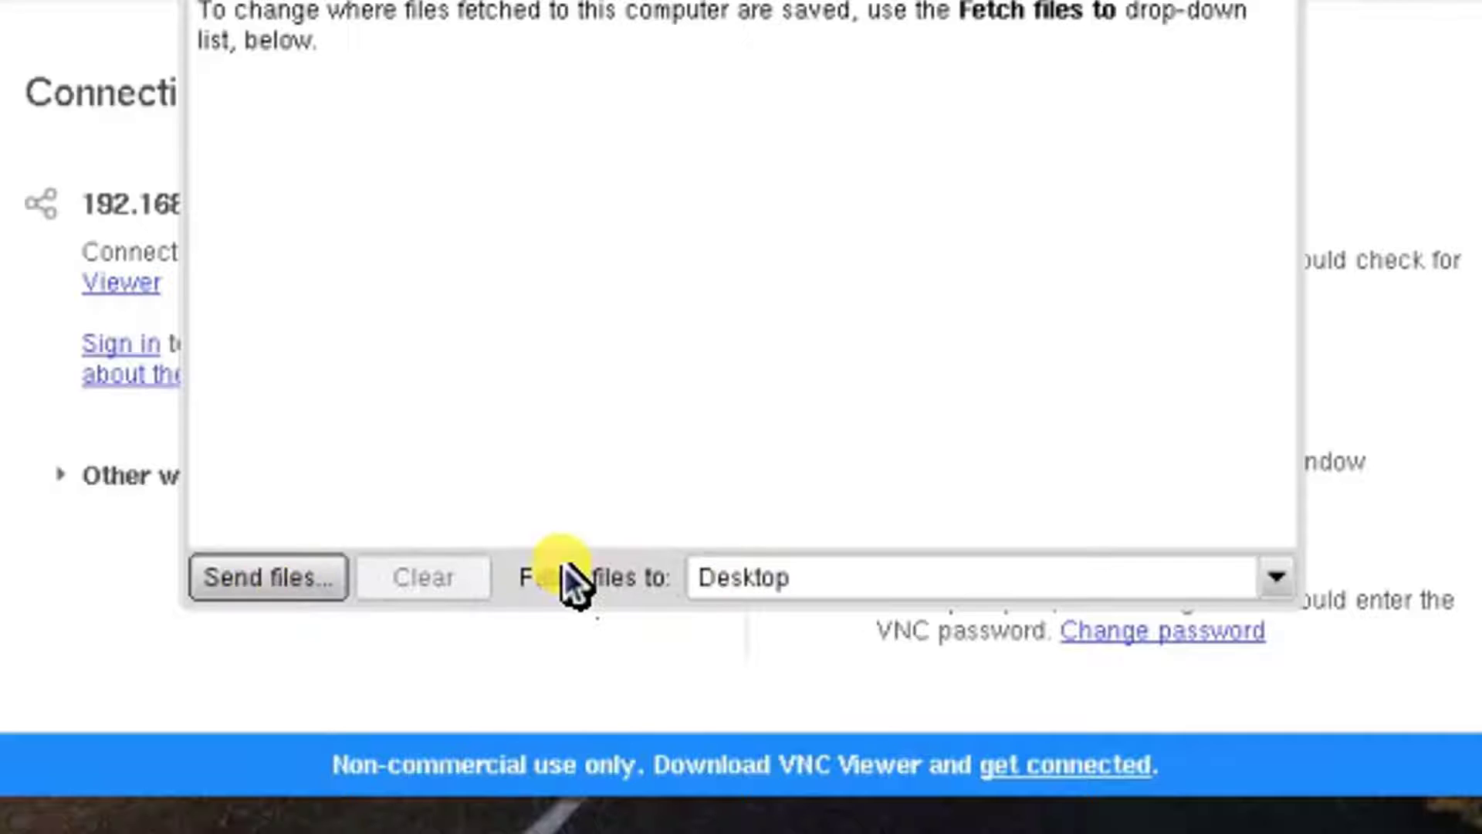
left_click(248, 579)
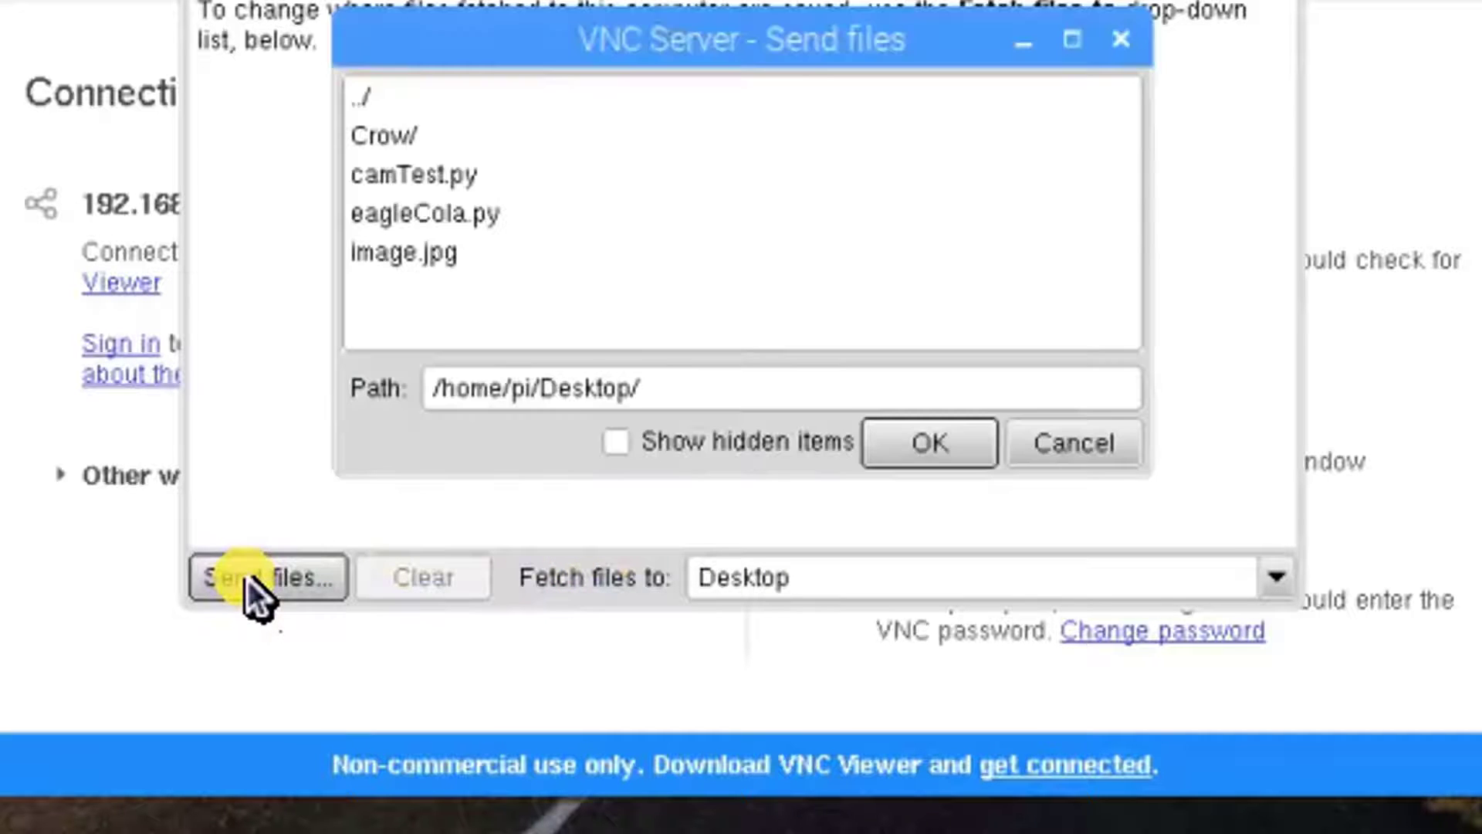
left_click(942, 454)
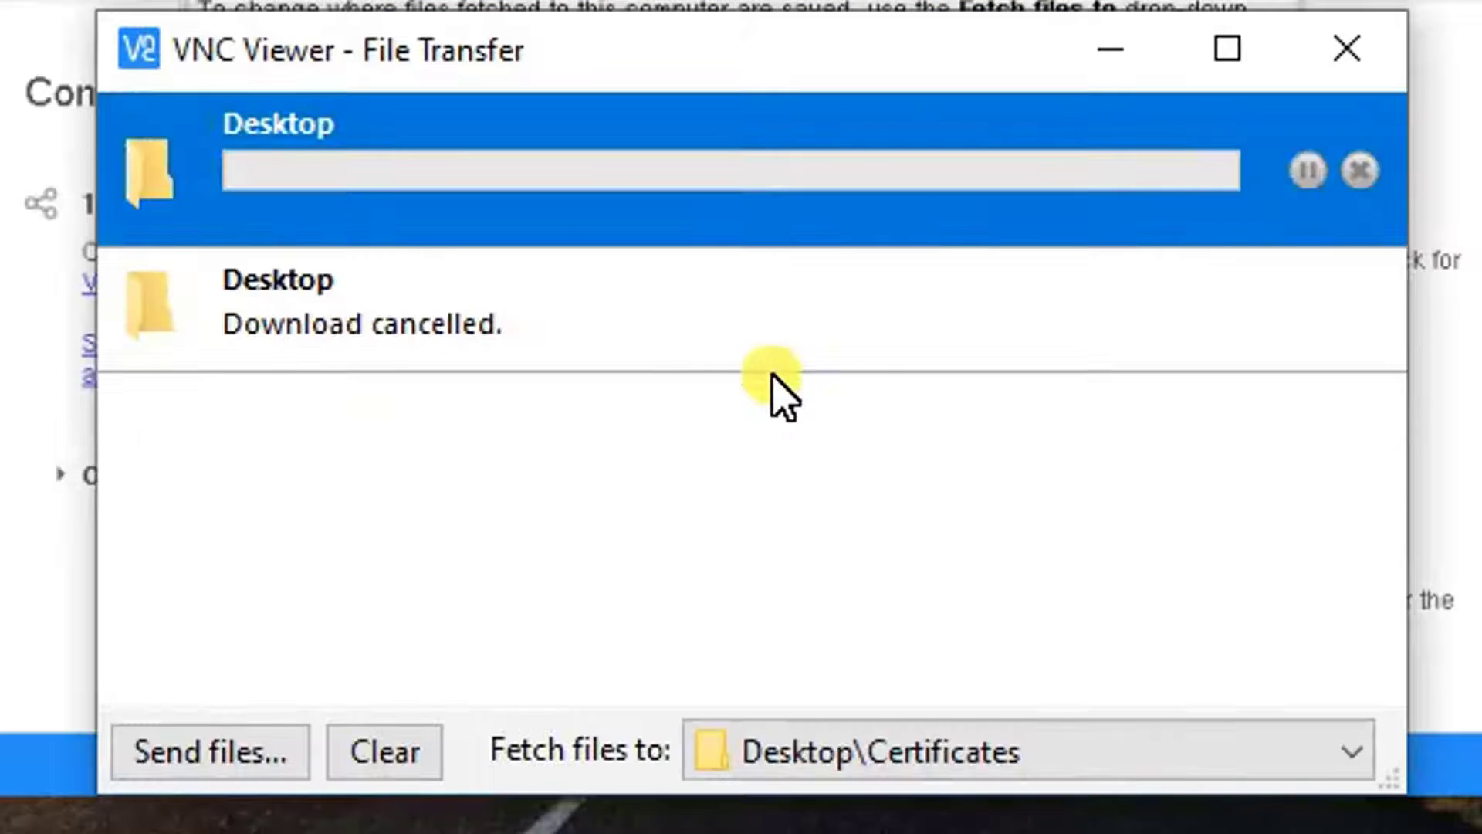
Cancel the Desktop download, clear the transfer list, and set fetched files to Desktop
left_click(1358, 175)
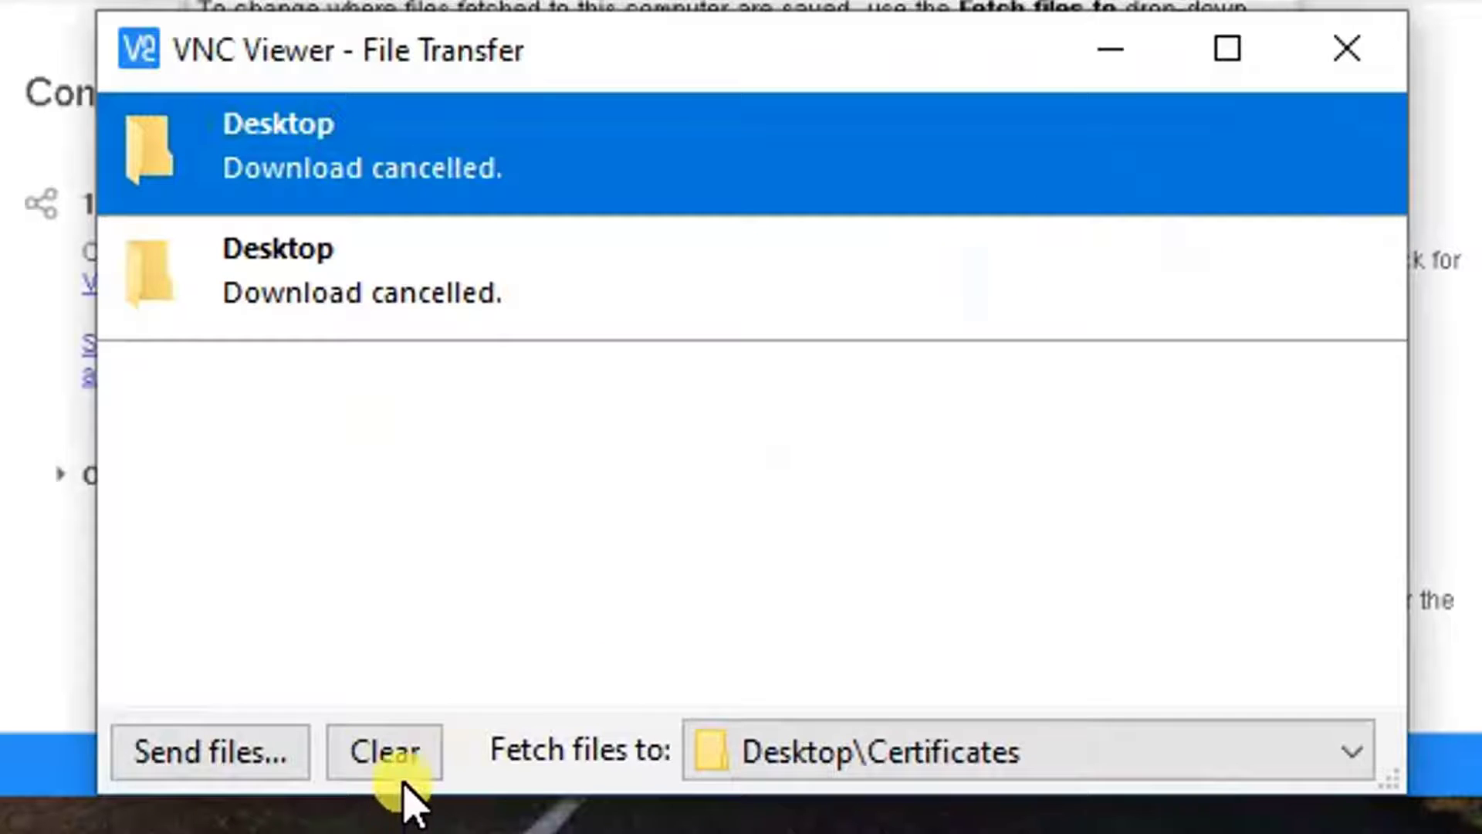
left_click(386, 752)
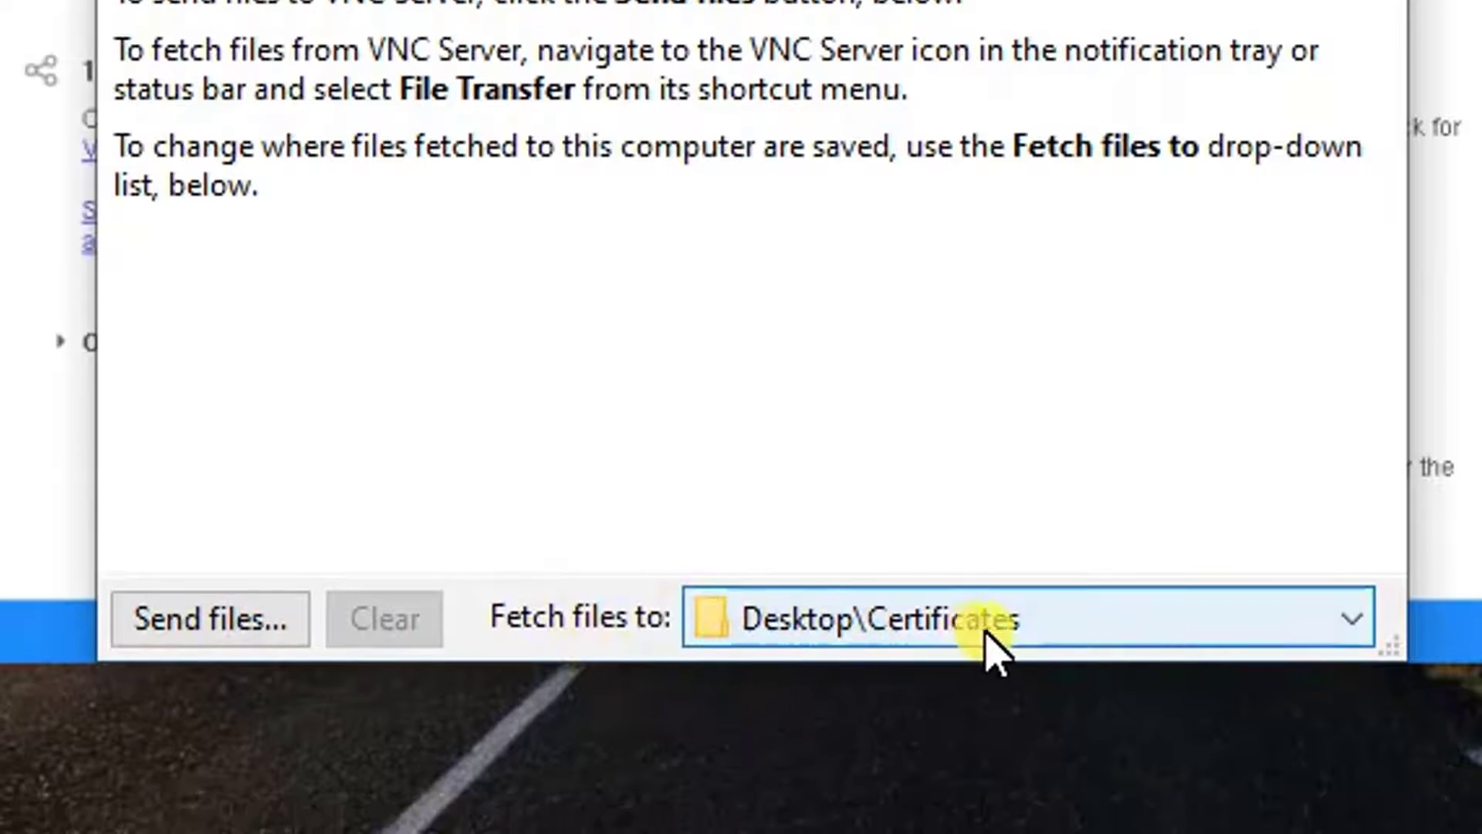
left_click(1044, 645)
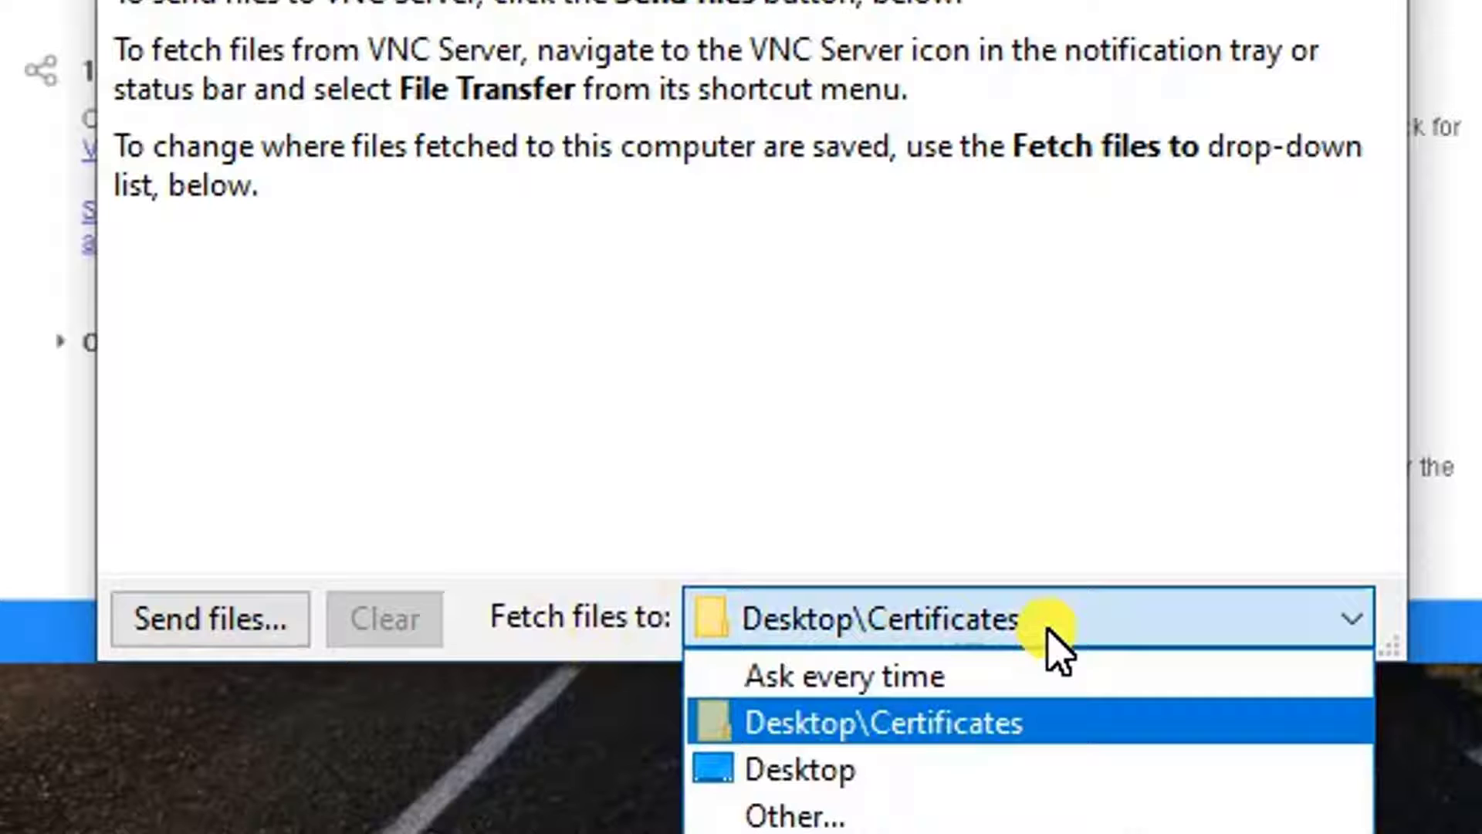
left_click(869, 768)
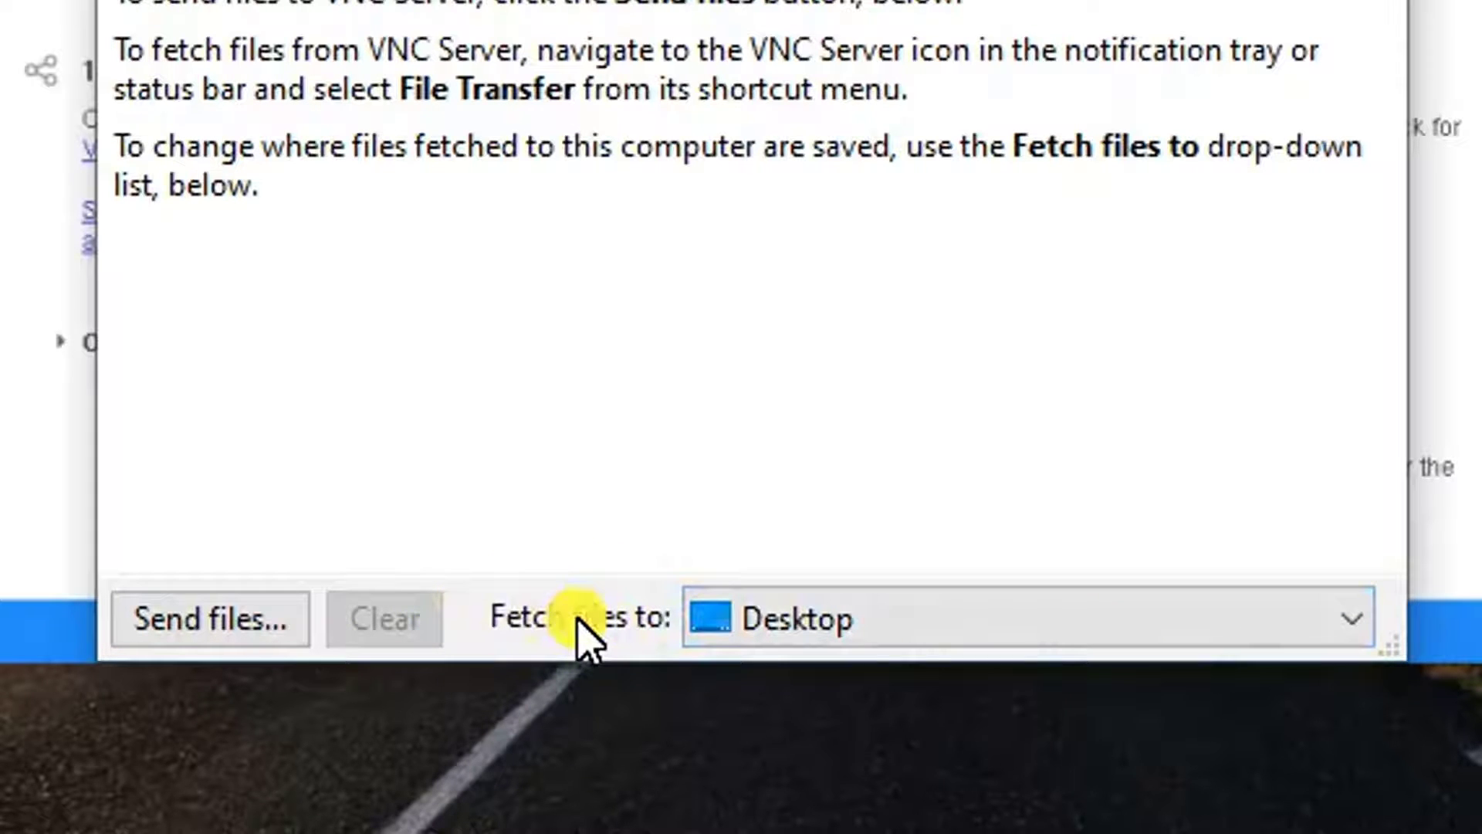
Send thumb.png and de.png from the Windows Desktop\BERRY folder to the Pi
left_click(232, 622)
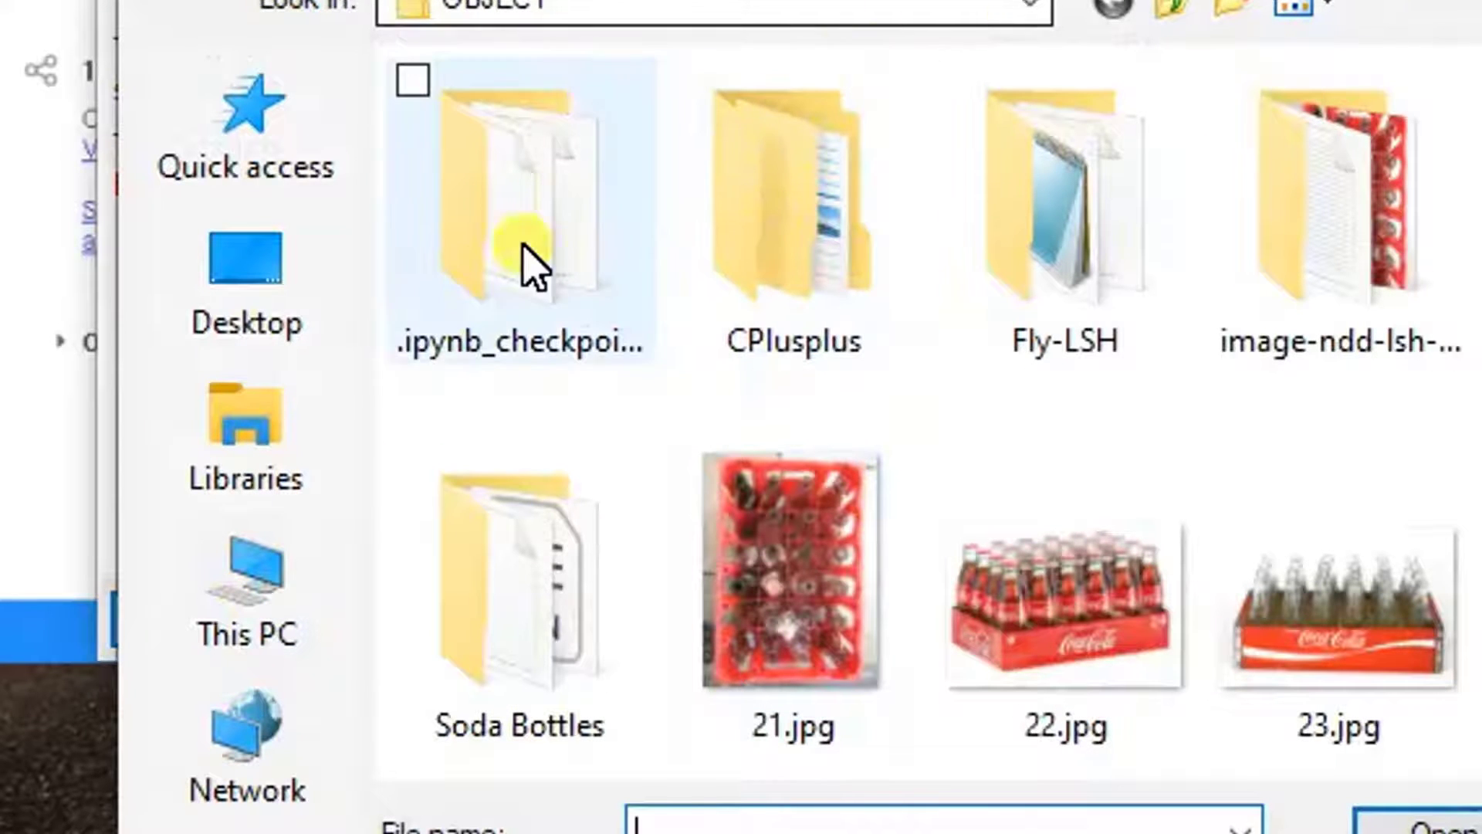
left_click(296, 324)
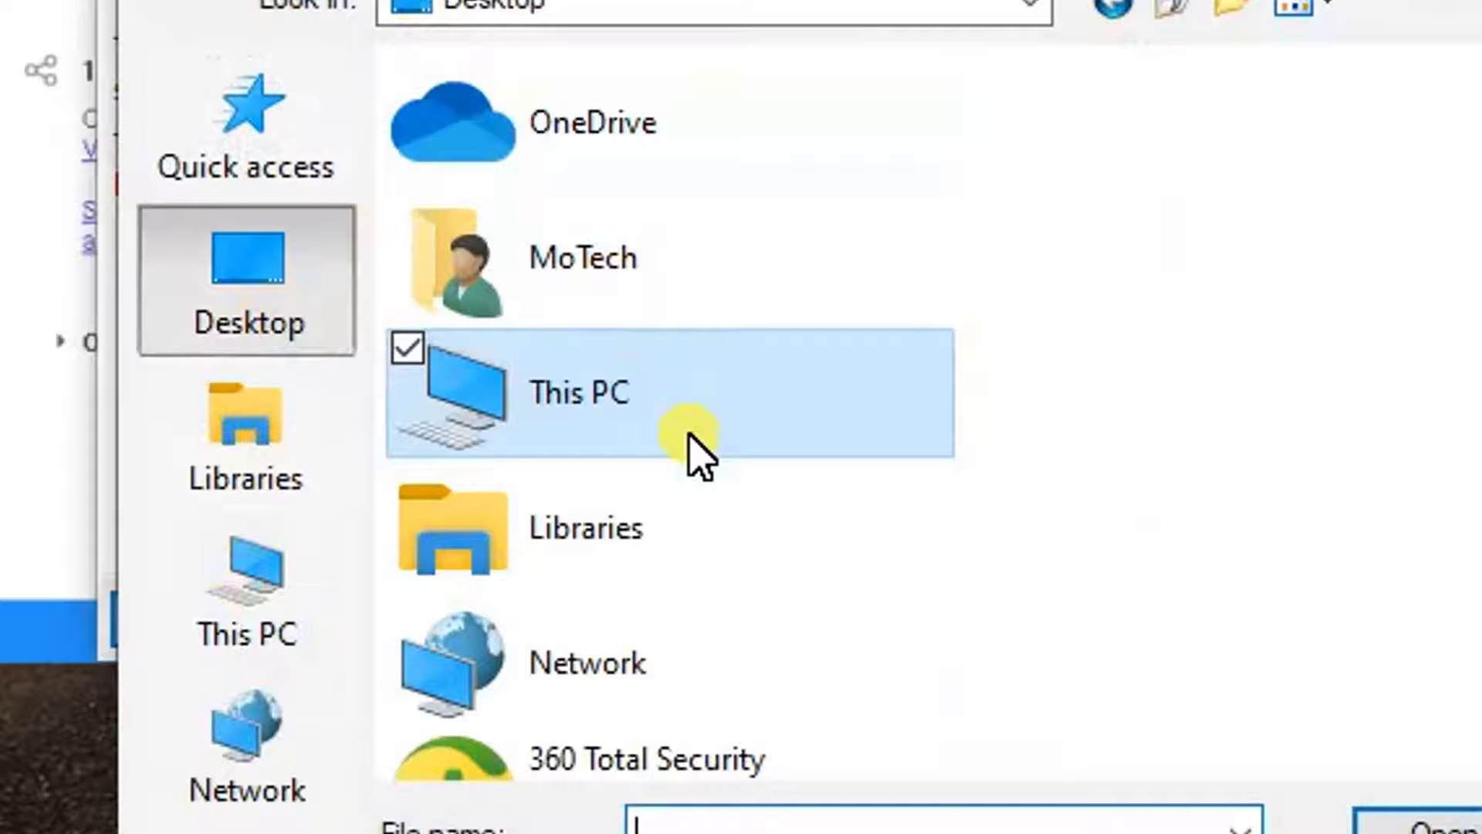
left_click(653, 550)
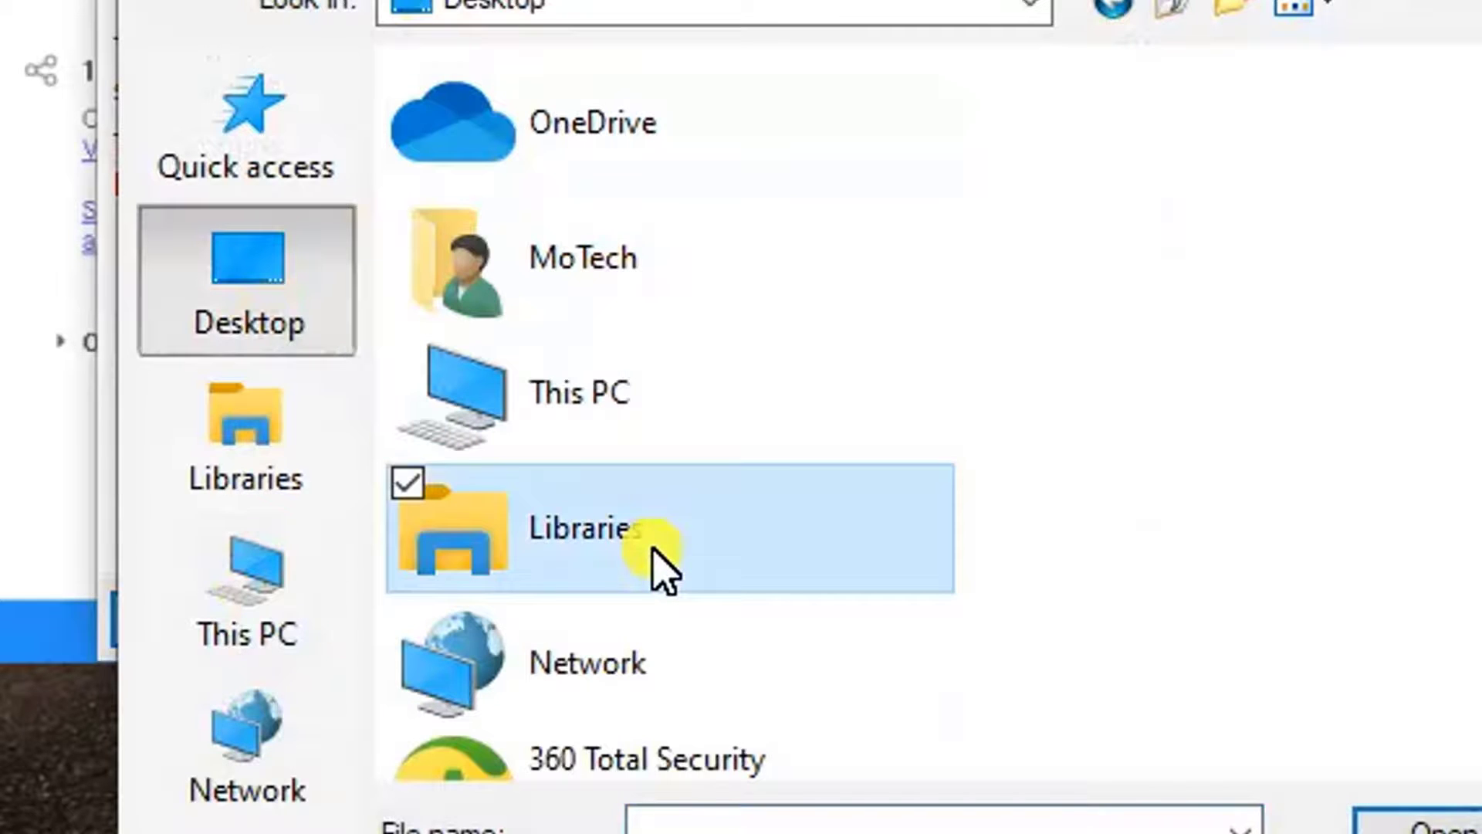
key("b")
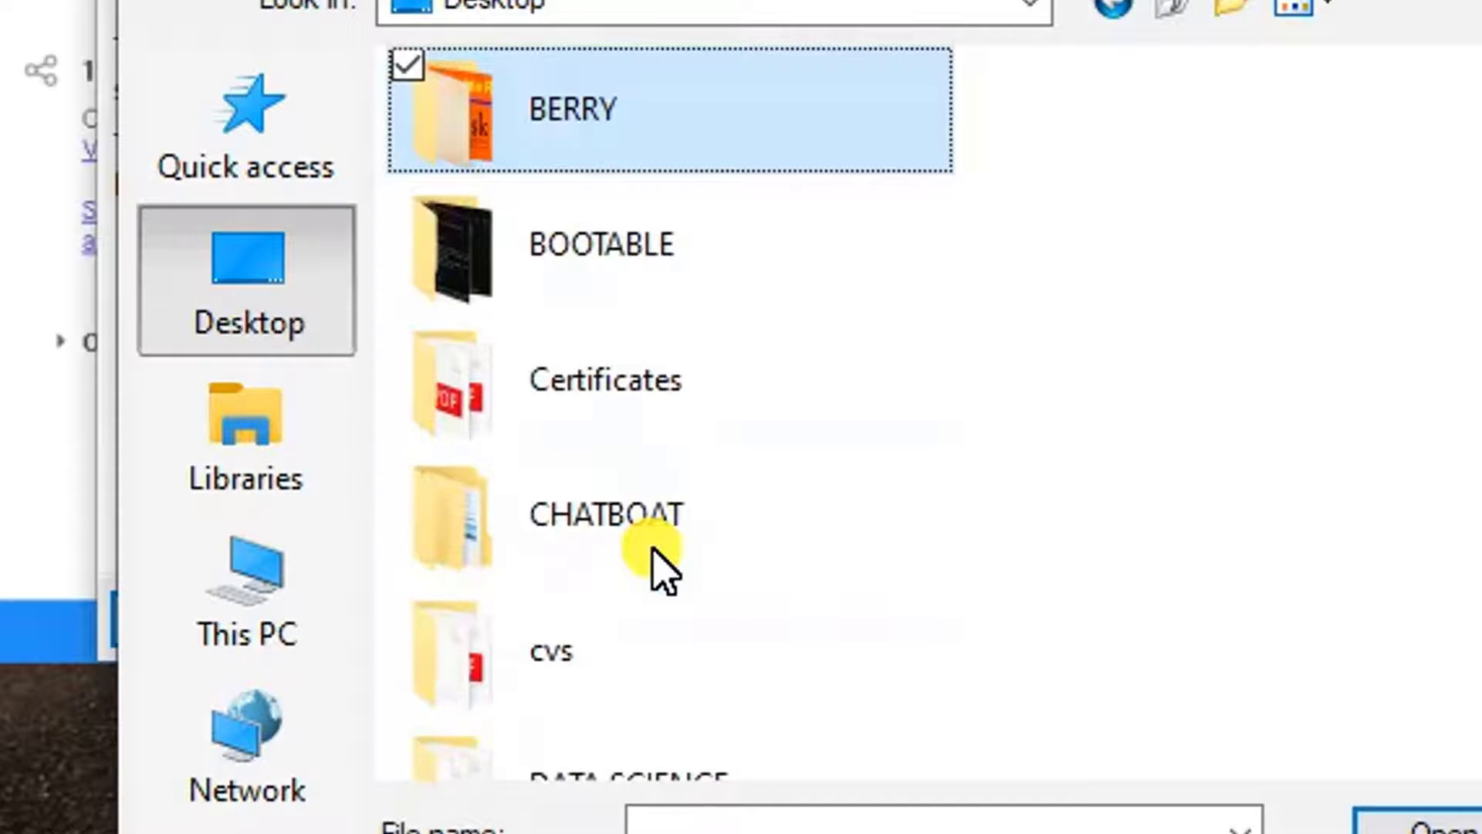
key("Return")
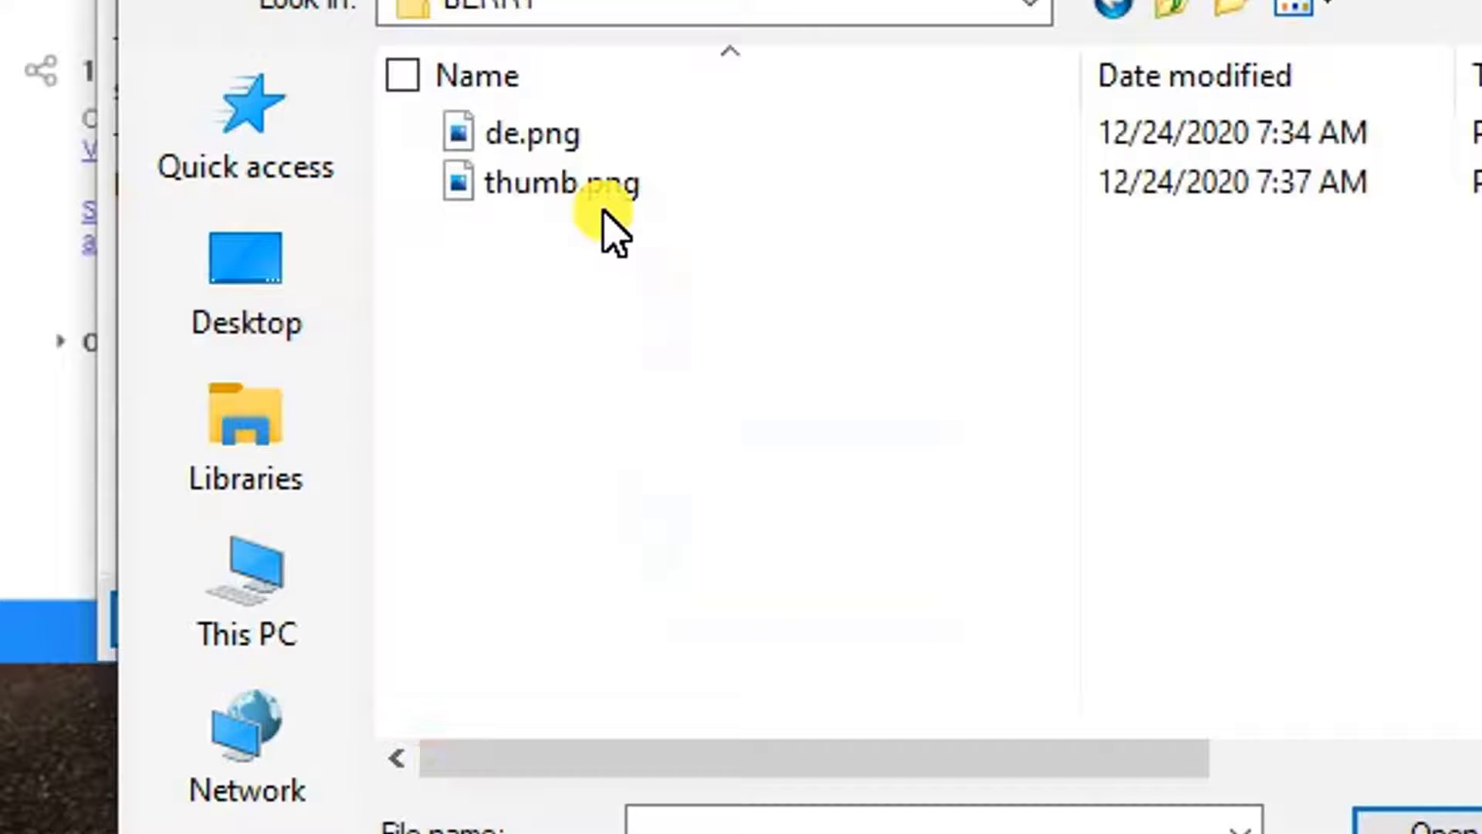
left_click(596, 185)
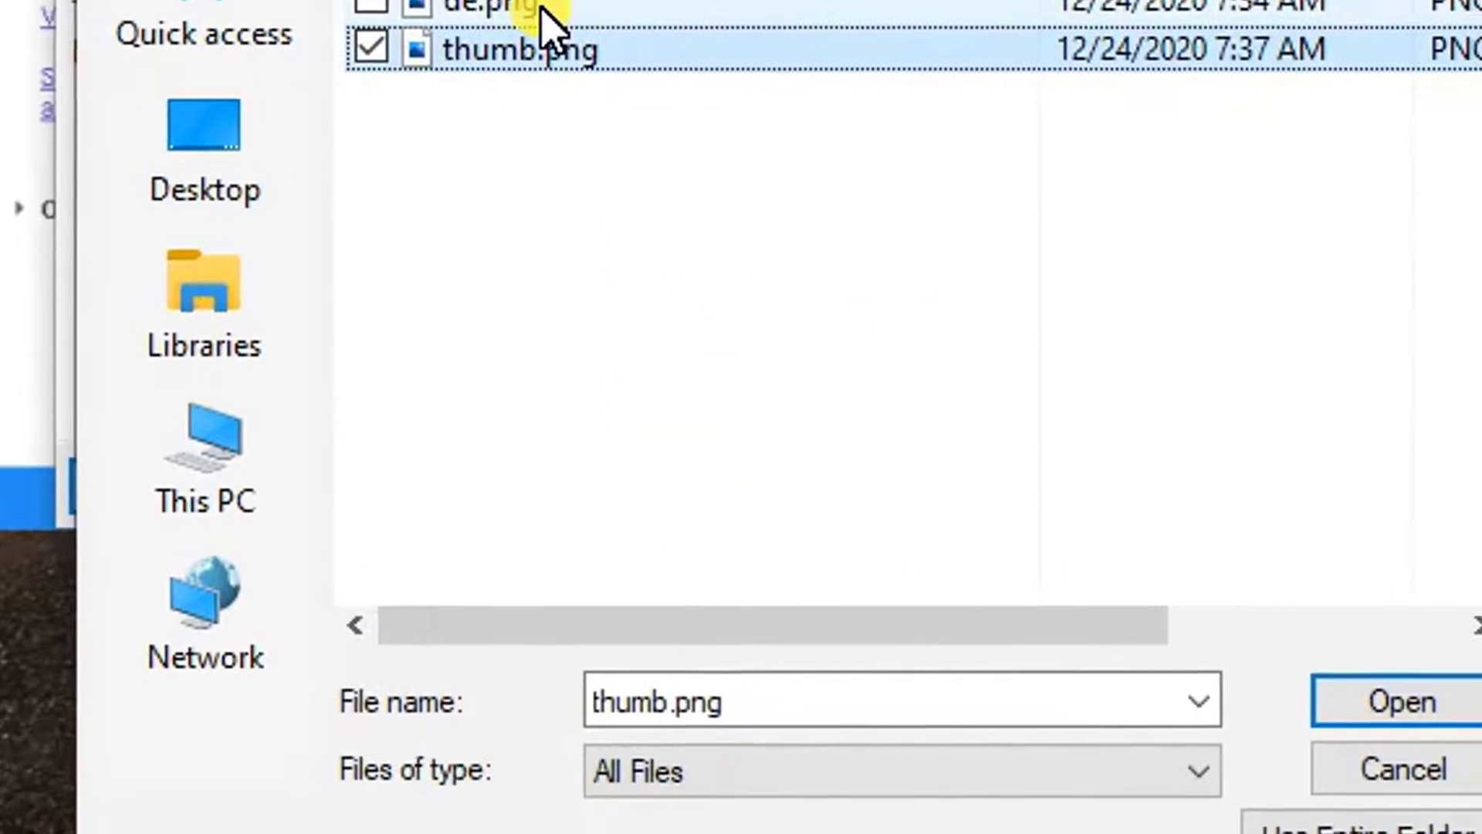
left_click(541, 135, "ctrl")
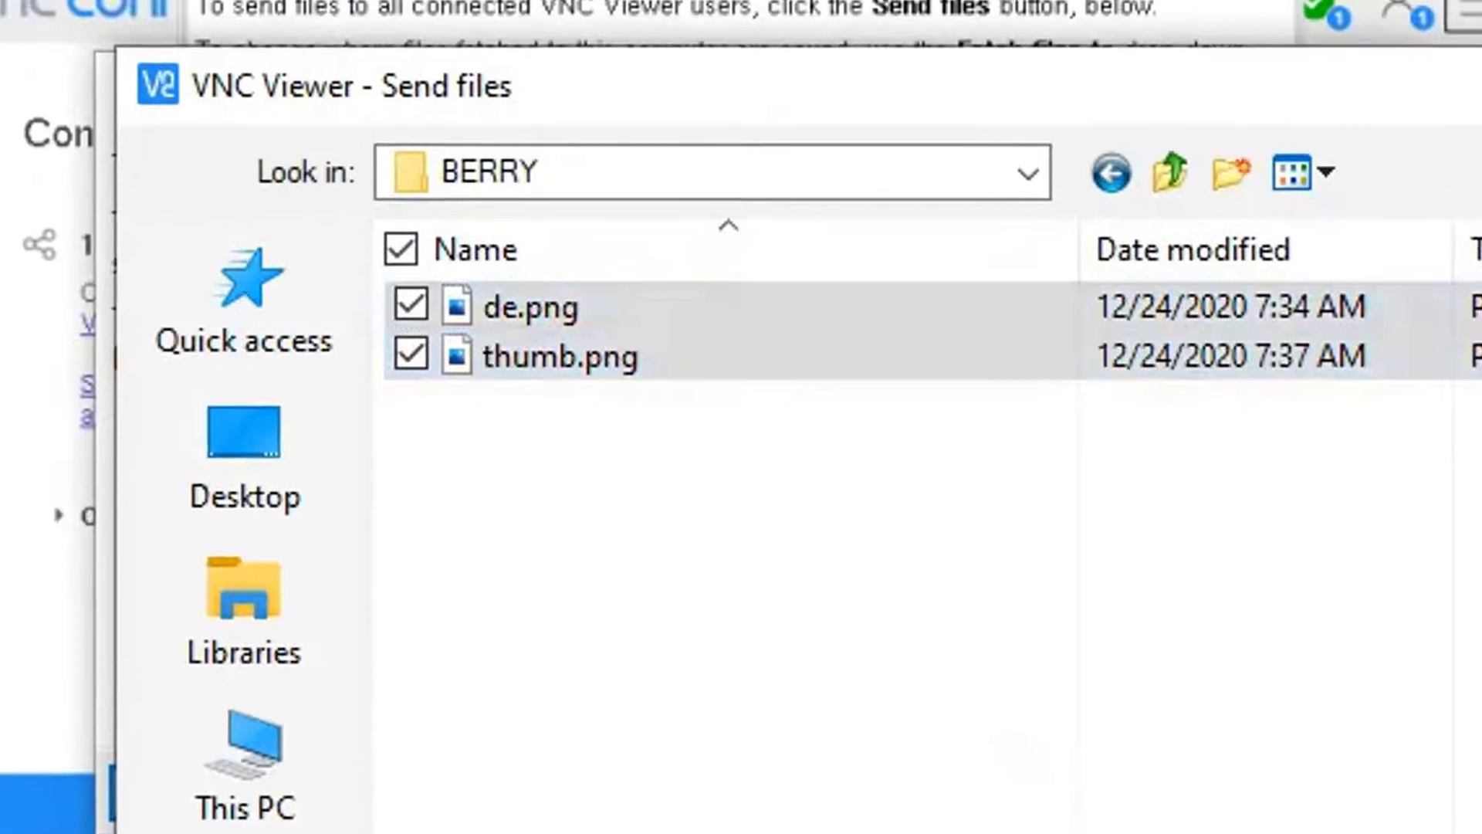
left_click(1316, 567)
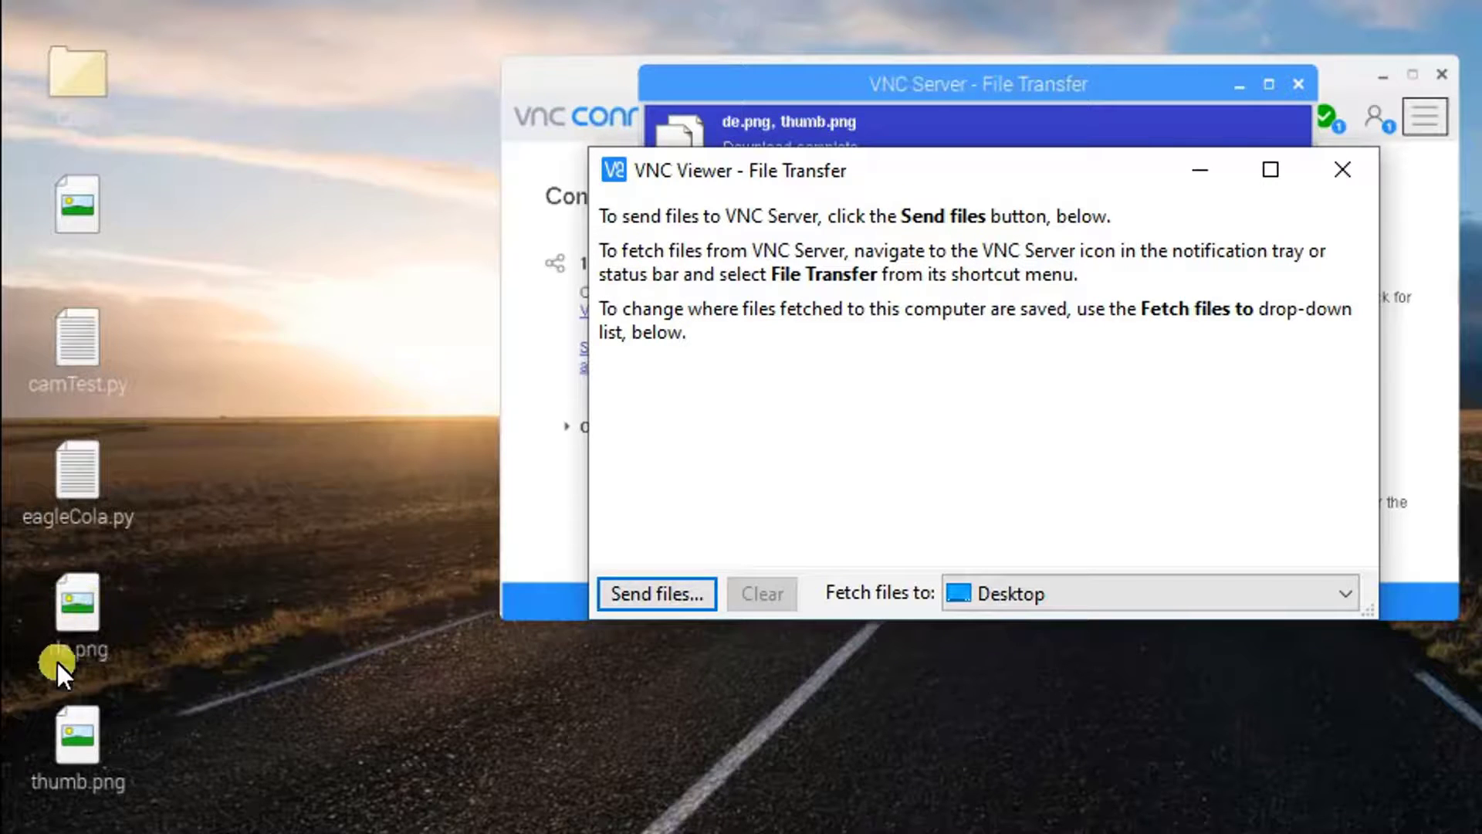
Open thumb.png on the Pi, close its viewer, and bring the de.png viewer forward
double_click(77, 729)
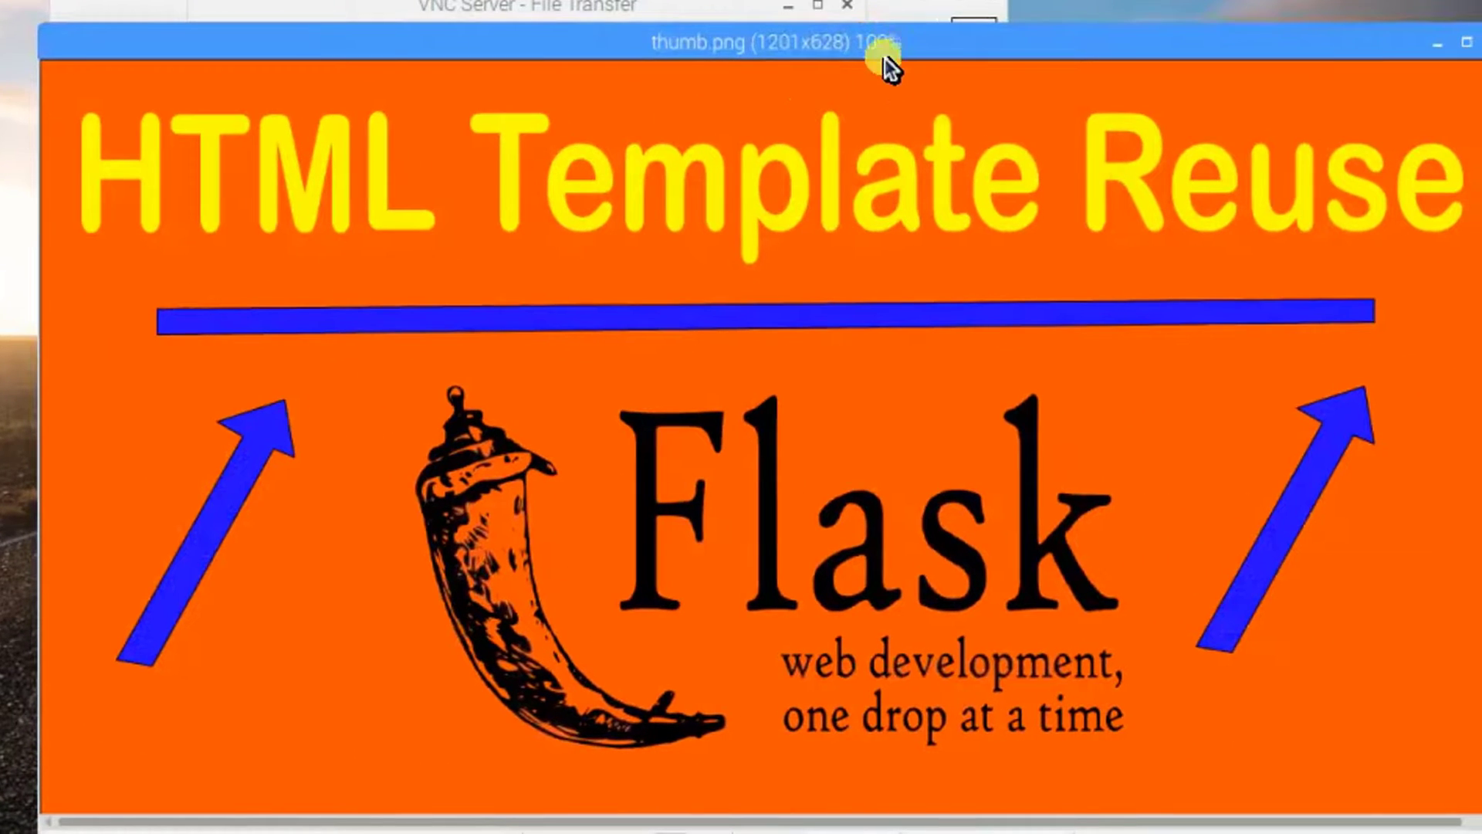
left_click_drag(885, 43, 619, 46)
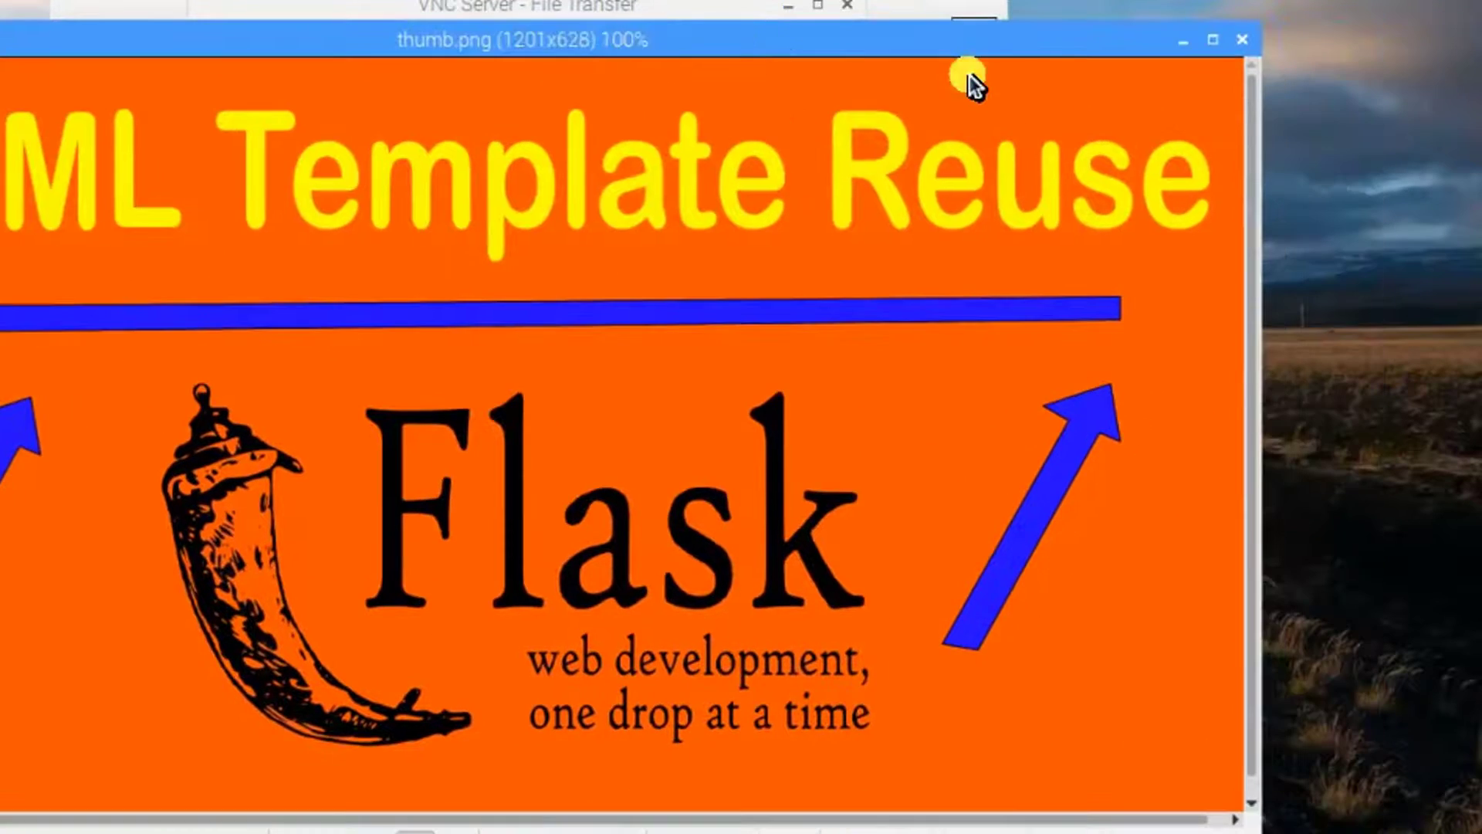
left_click(1243, 40)
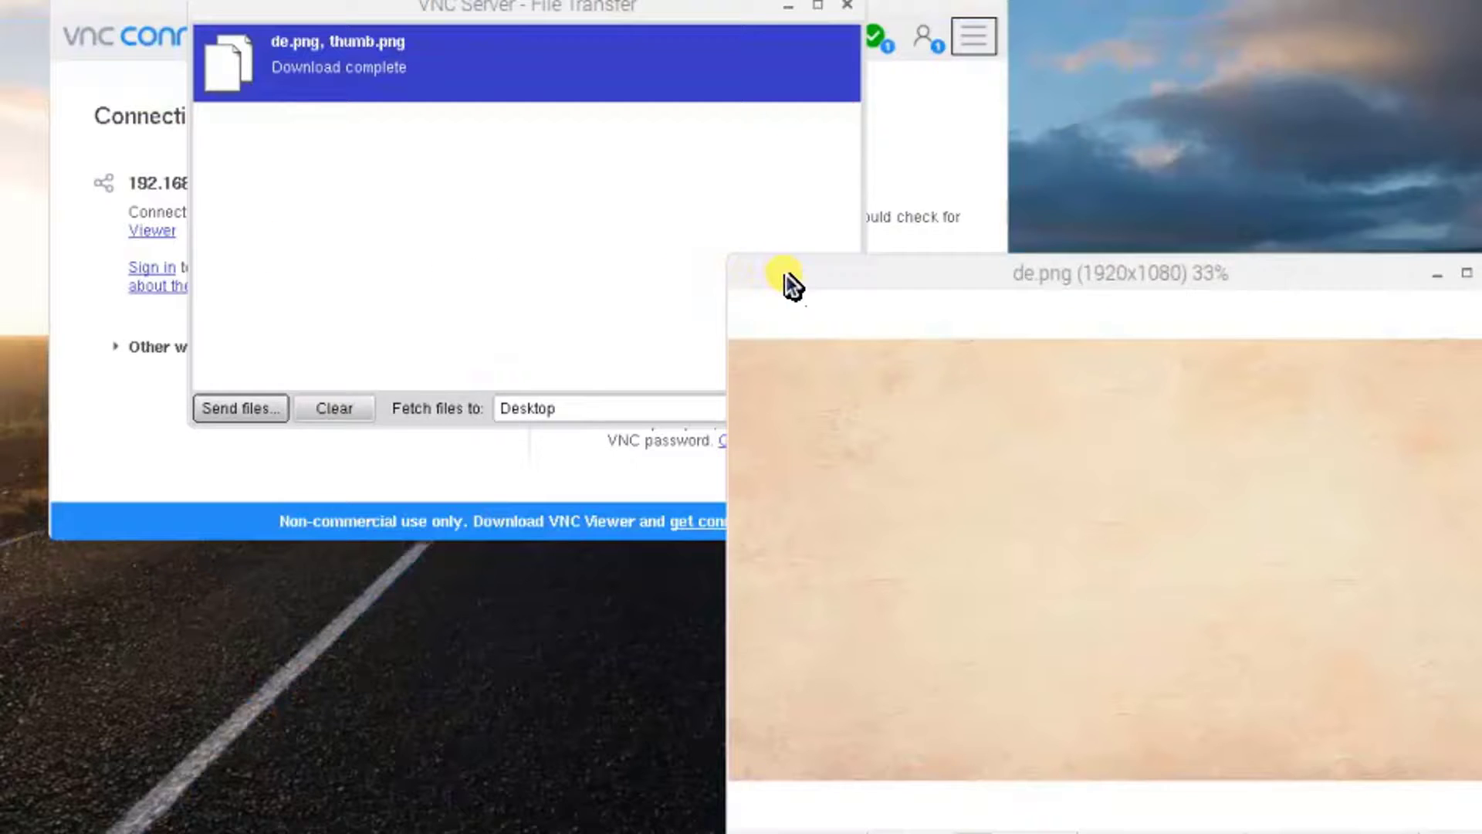
left_click(851, 284)
mouse_move(852, 282)
left_mouse_down()
mouse_move(487, 237)
mouse_move(372, 165)
left_mouse_up()
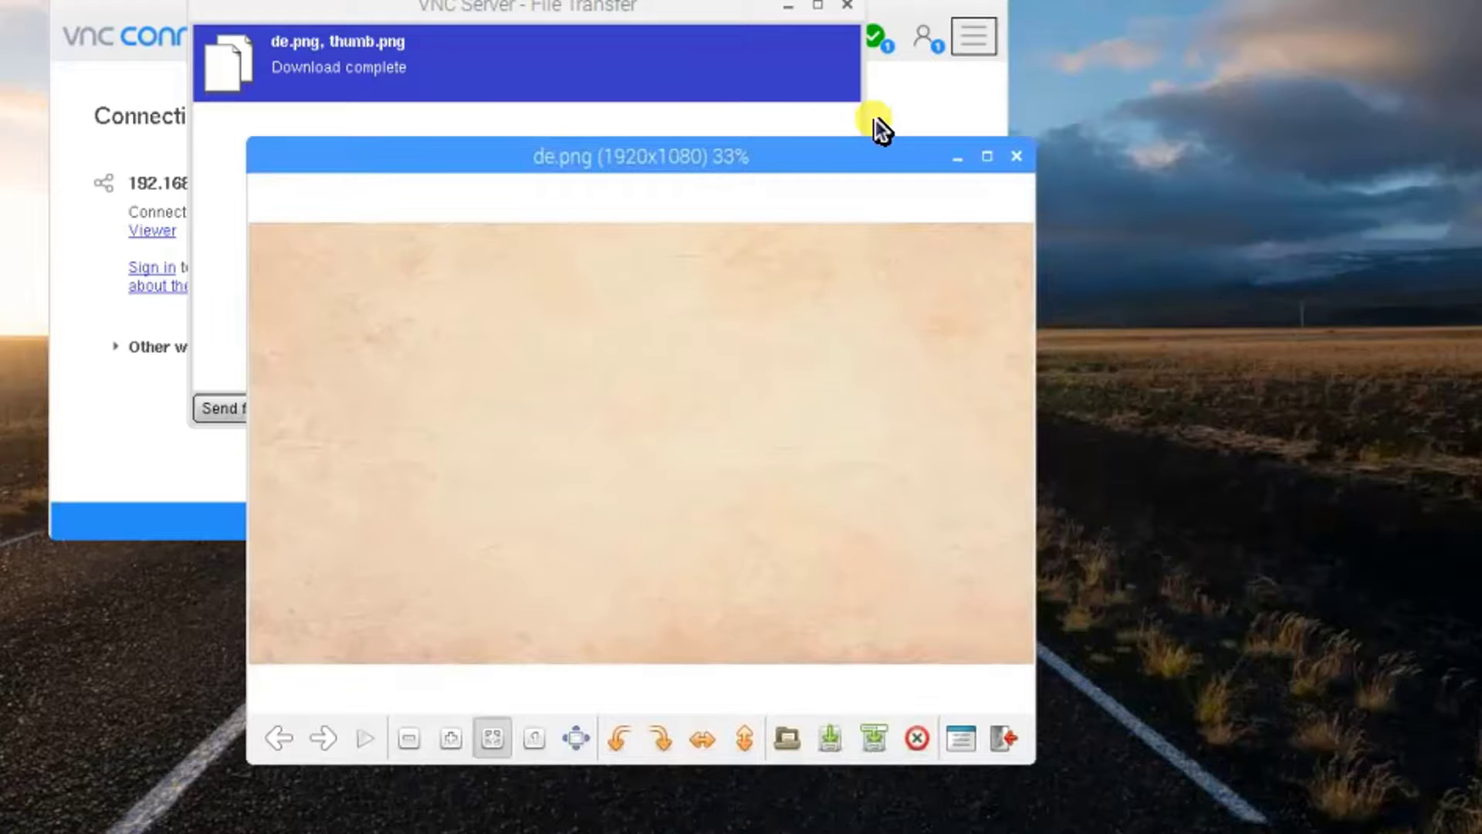
Minimize the de.png viewer, clear the completed transfer, and close the Pi's transfer window
left_click(948, 161)
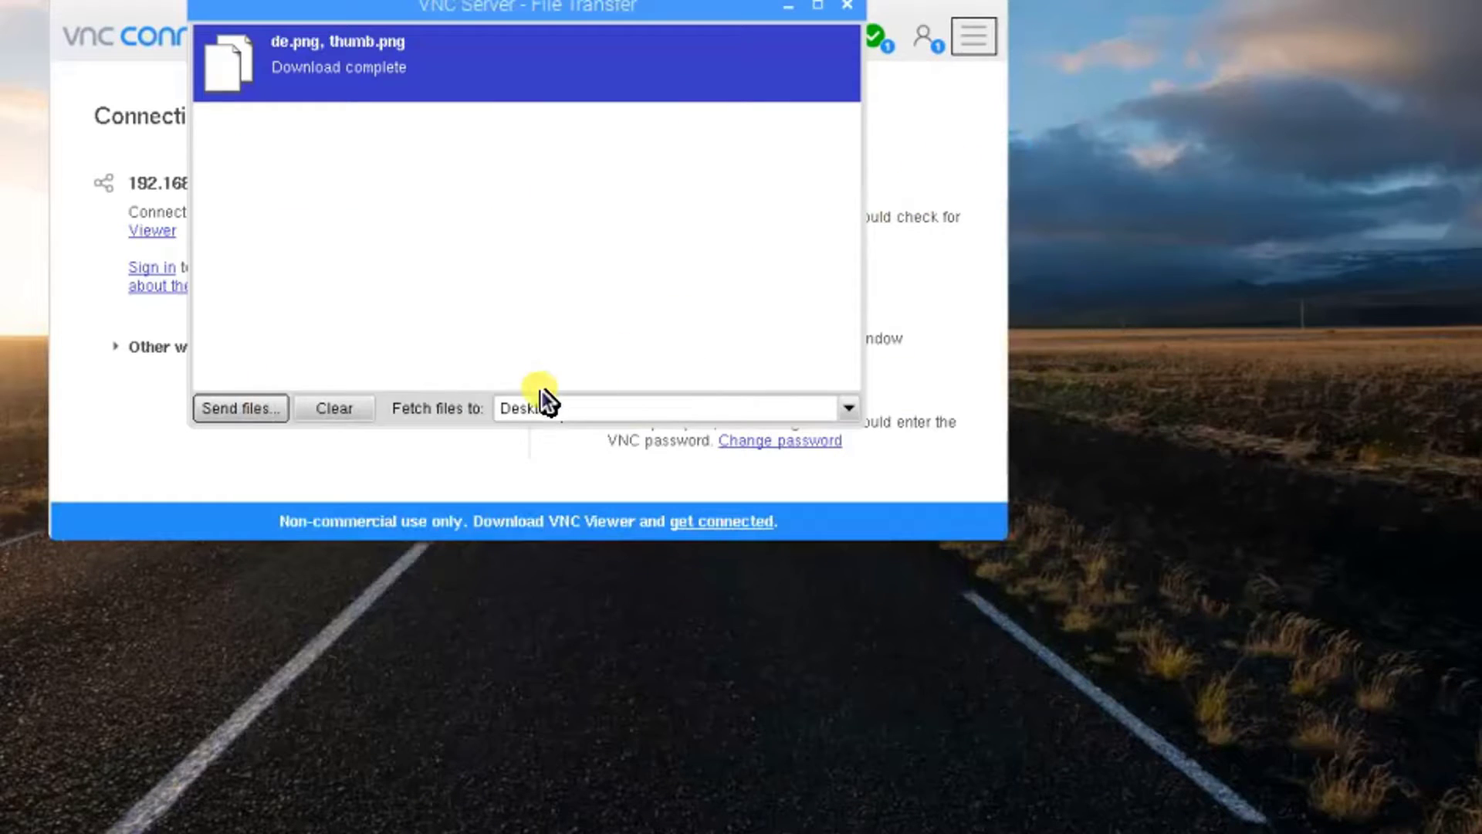
left_click(354, 409)
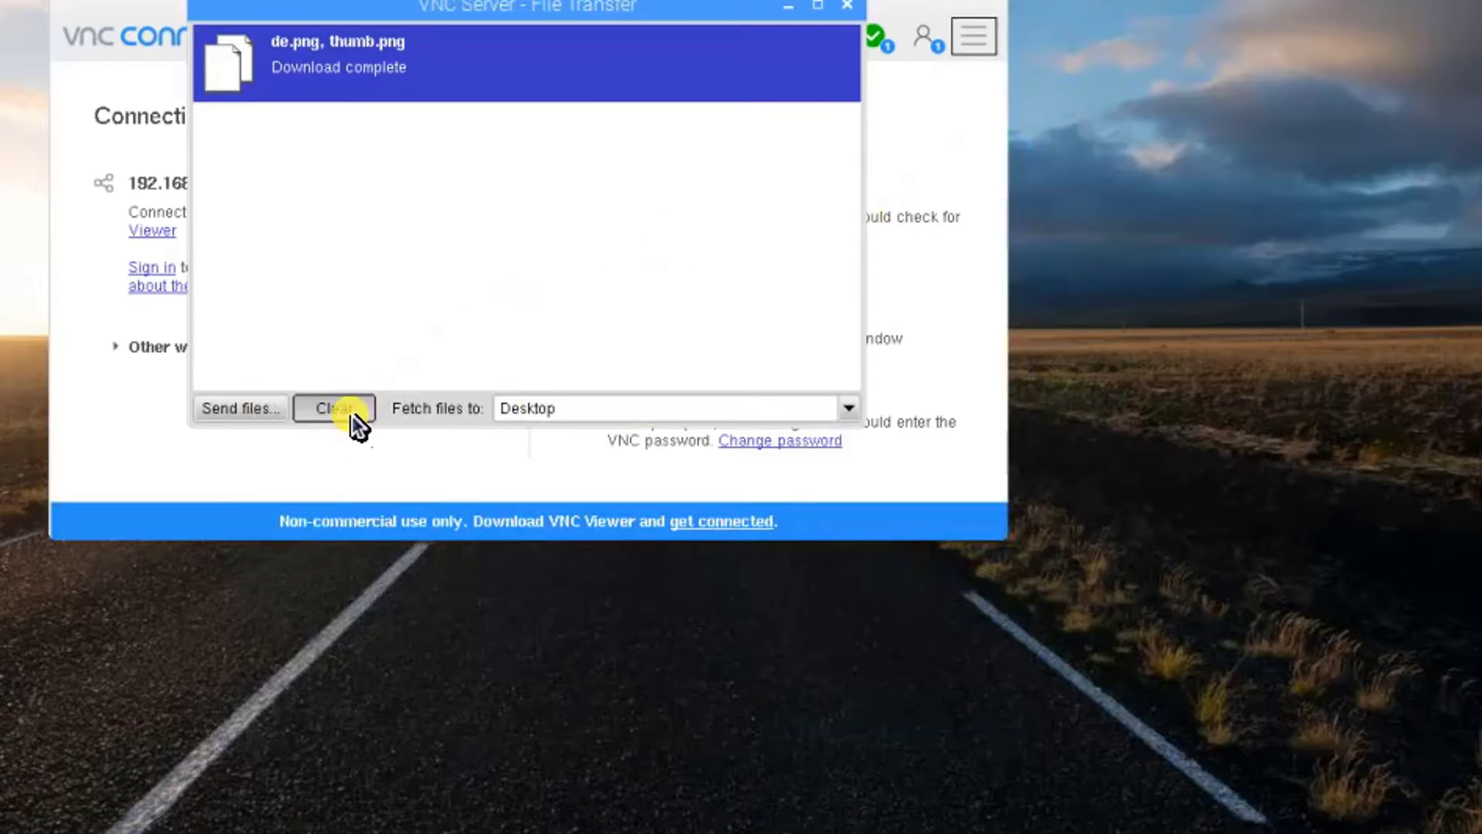
left_click(848, 7)
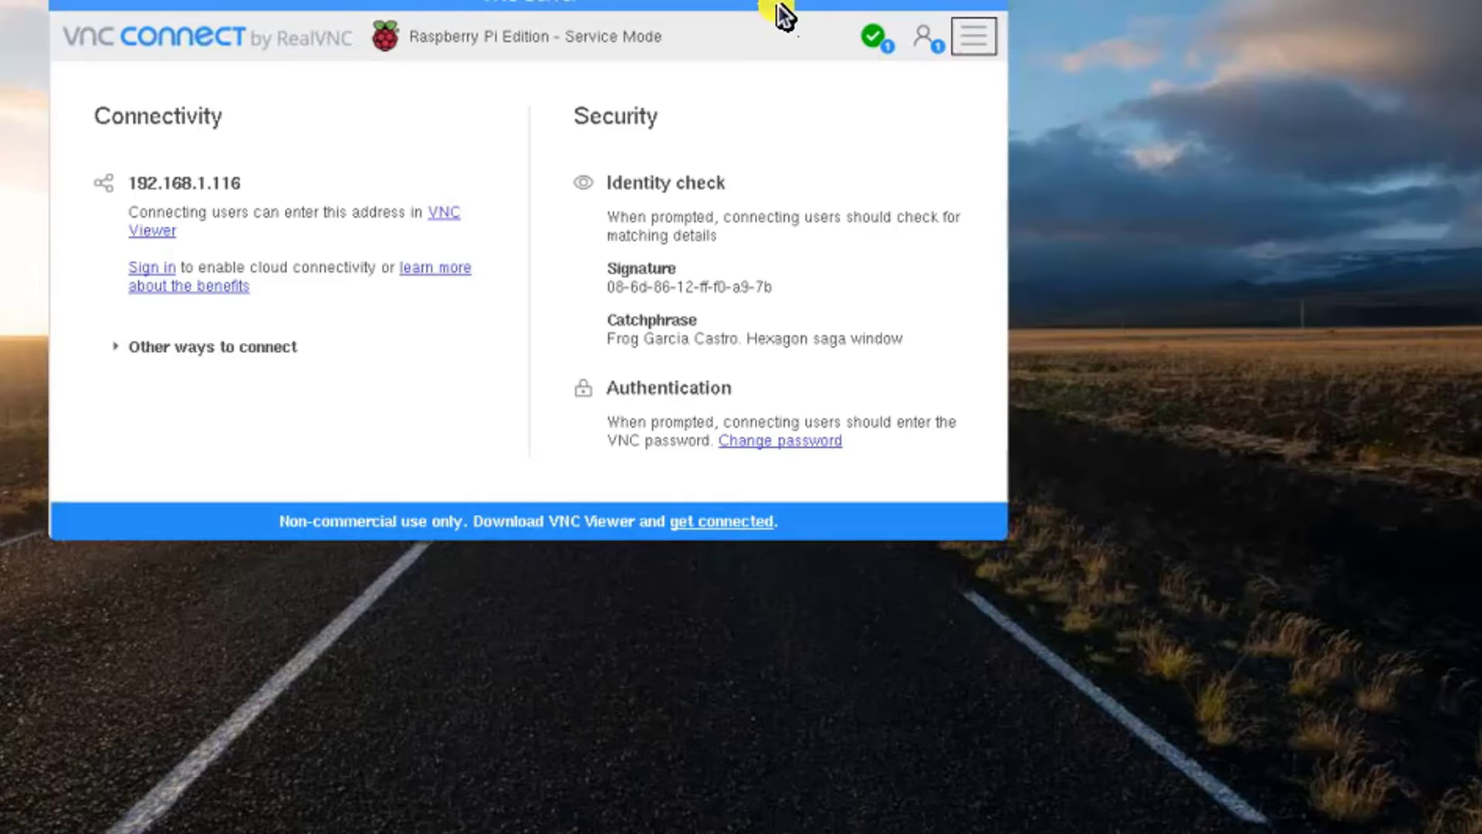